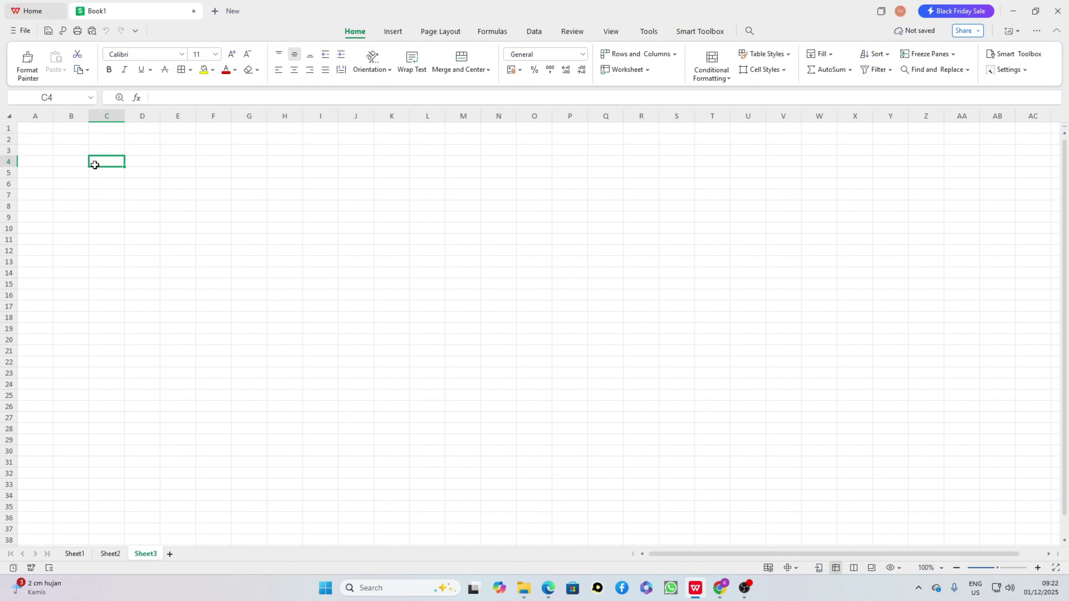
{"action": "left_click", "coordinate": [472, 227]}
{"action": "left_click", "coordinate": [104, 171]}
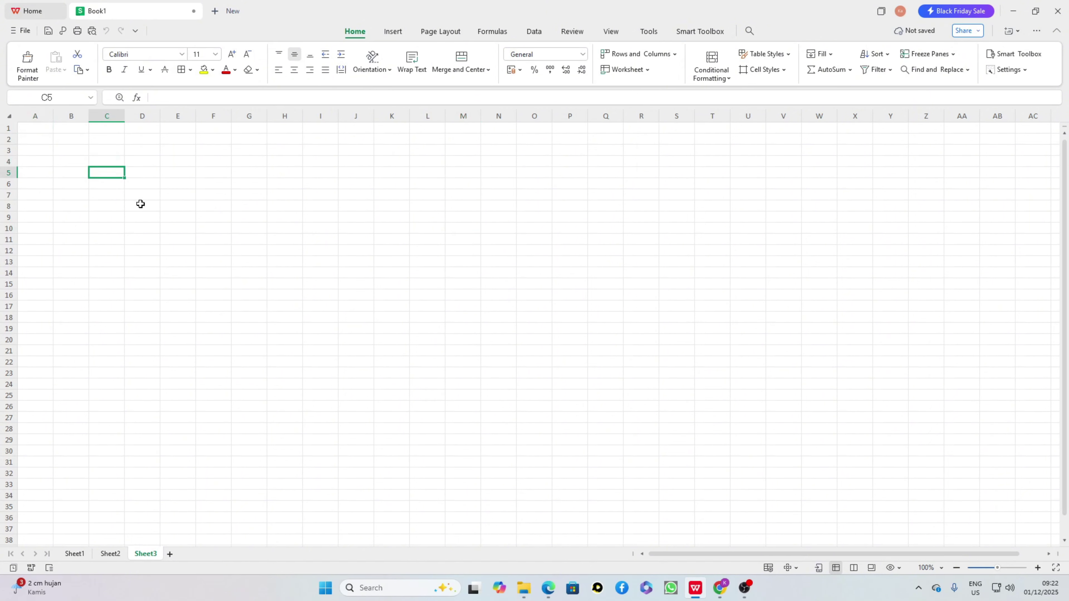
{"action": "left_click", "coordinate": [396, 228]}
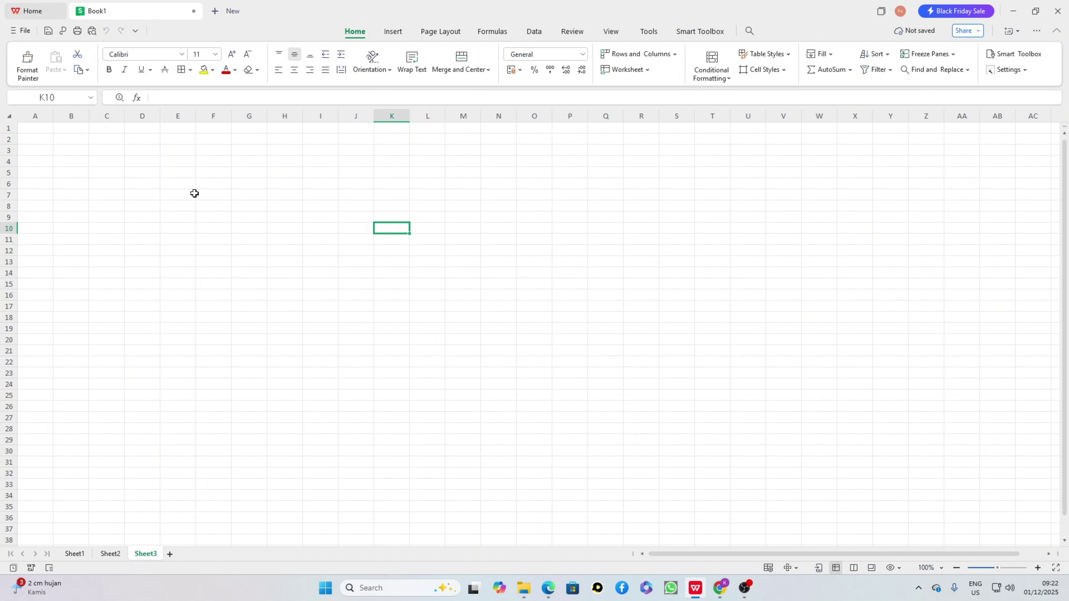
Step: Enter the title "CHECKSHEET KONTROL MONITORING REJECT DARI PRODUK A HARIAN" in cell C4
{"action": "left_click", "coordinate": [118, 164]}
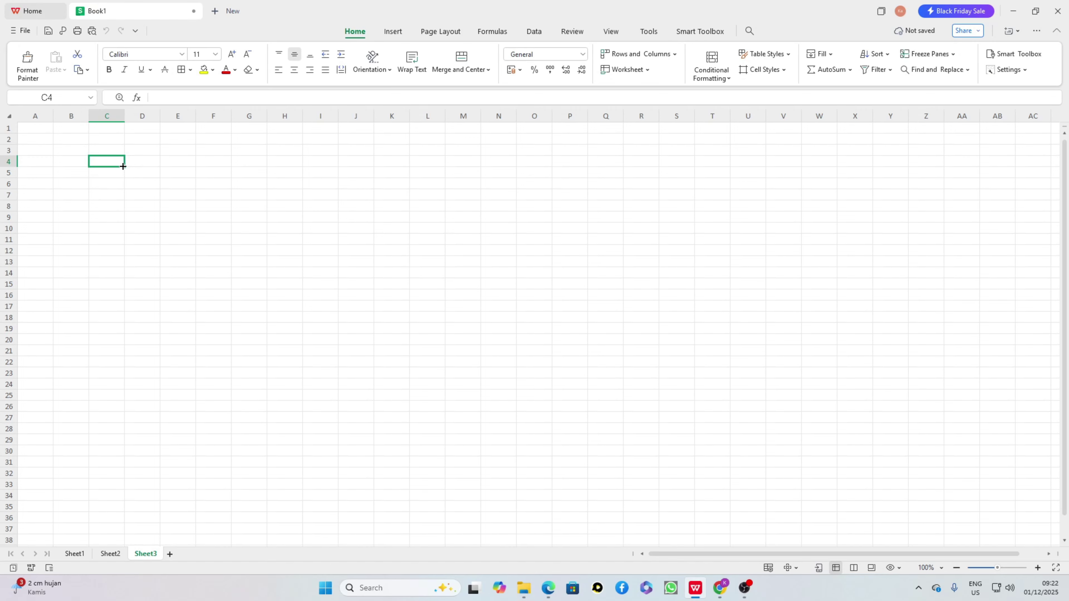
{"action": "type", "text": "CHE"}
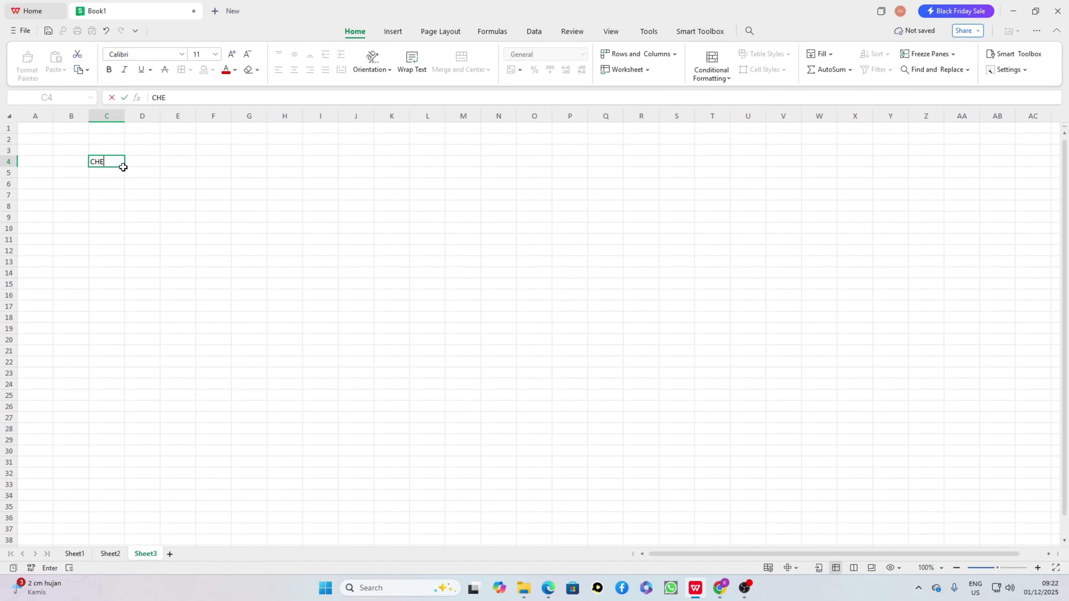
{"action": "type", "text": "CKSHEET KONTROL "}
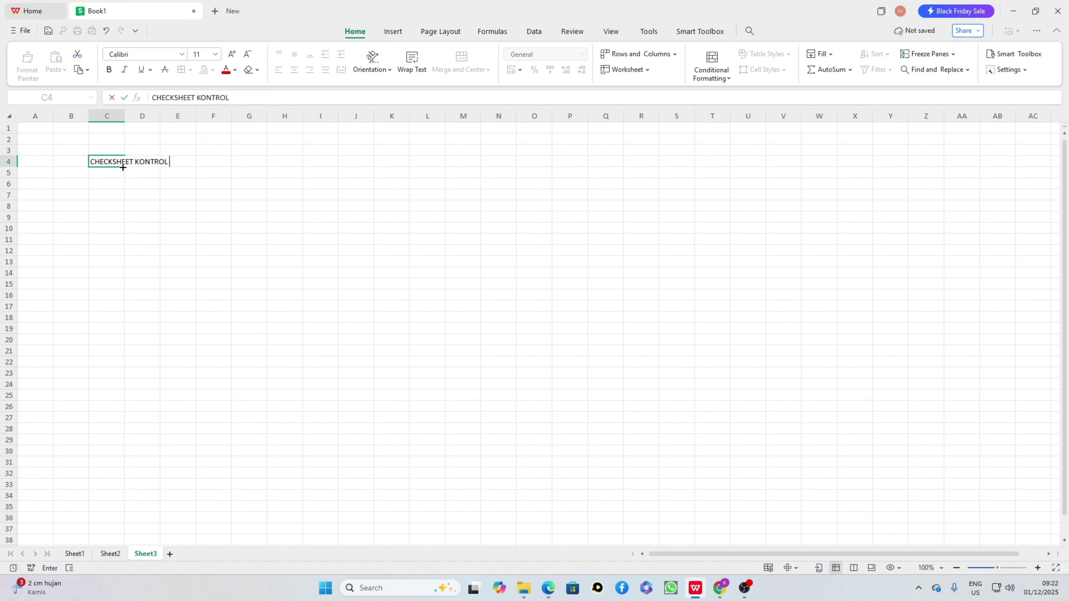
{"action": "type", "text": "MONITORING REJECT D"}
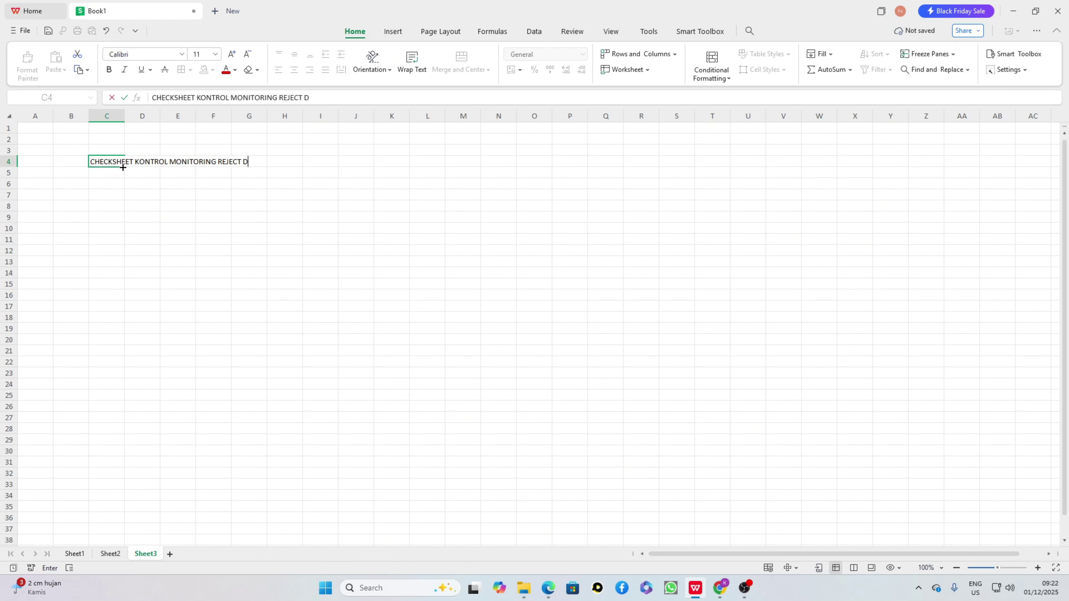
{"action": "type", "text": "ARI PRODUK A HARIAN"}
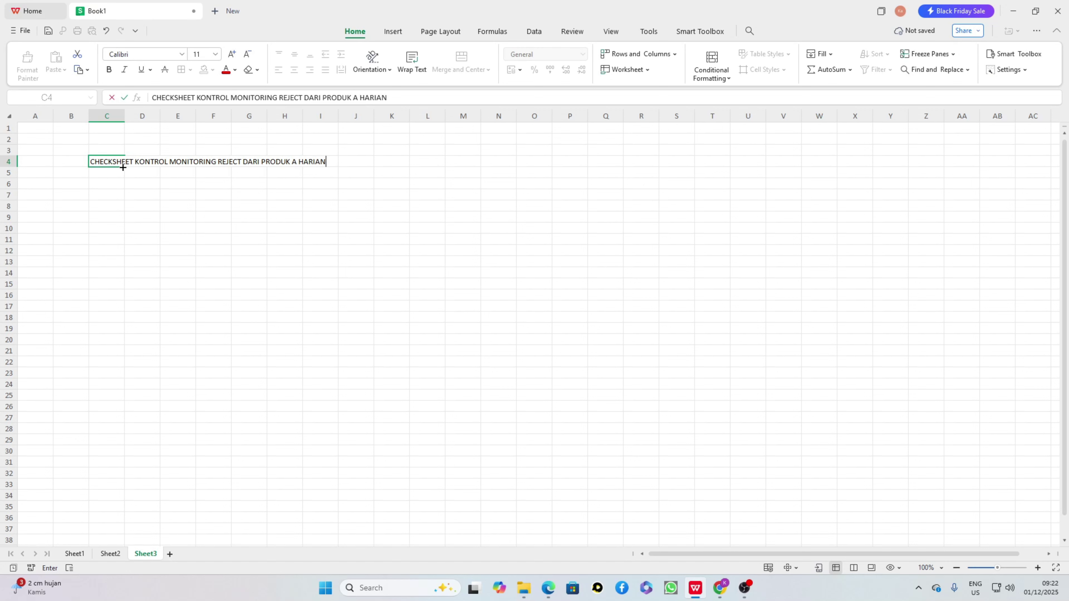
{"action": "left_click", "coordinate": [147, 227]}
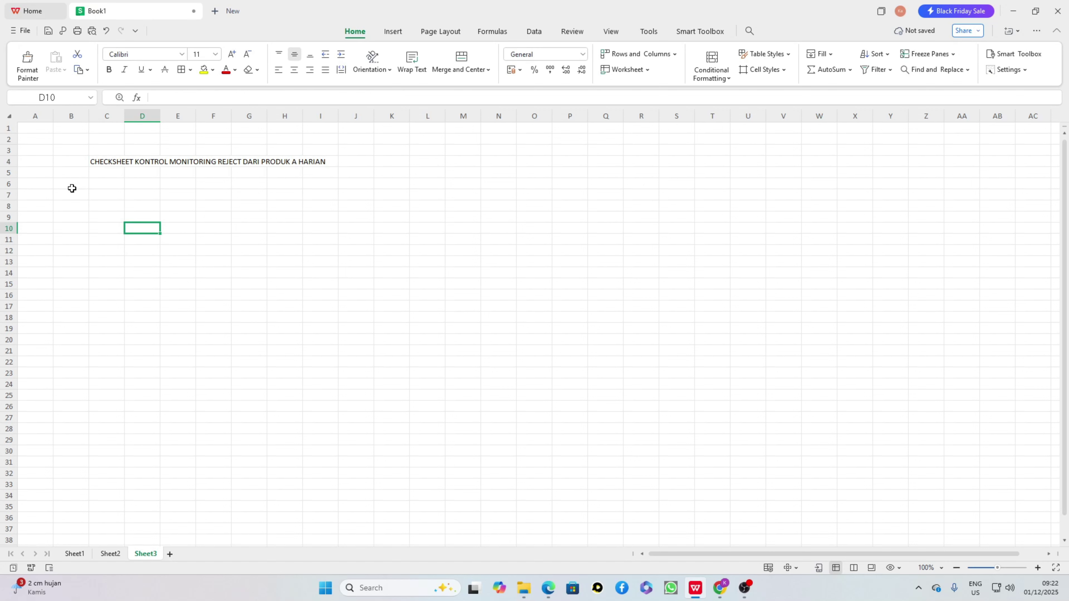
Step: Enter the table headers NO in A6, KATEGORI REJECT in B6 and TANGGAL in C6
{"action": "left_click", "coordinate": [43, 187]}
{"action": "type", "text": "NO"}
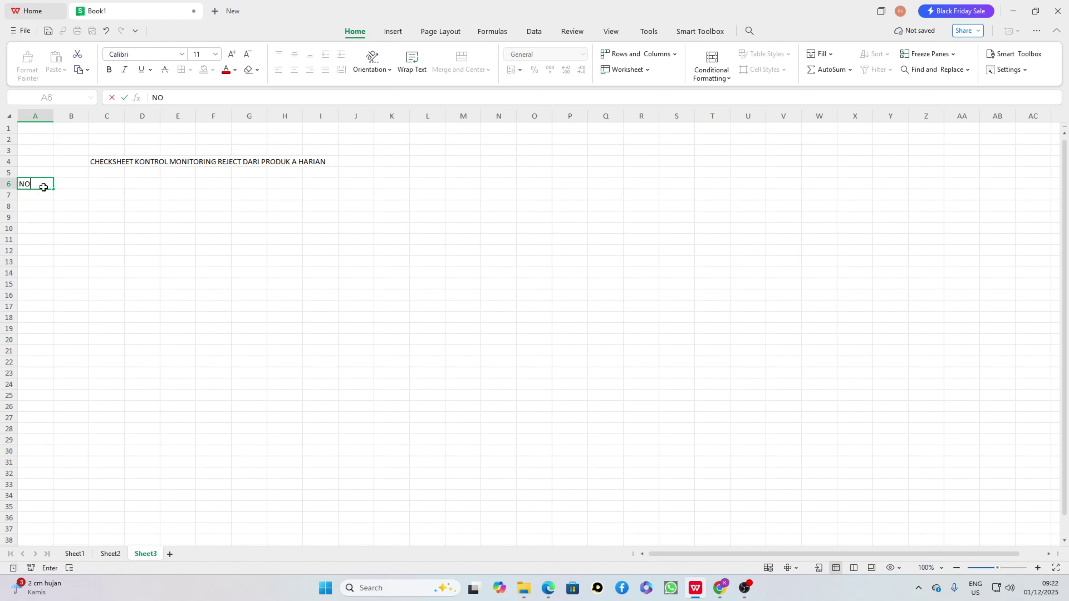
{"action": "key", "text": "Tab"}
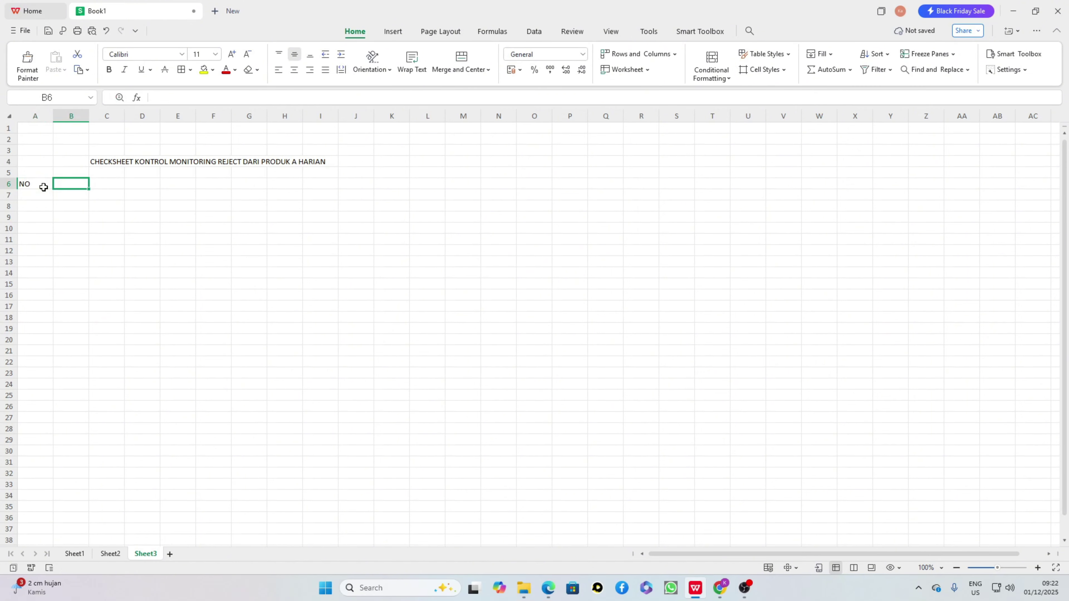
{"action": "type", "text": "KATEG"}
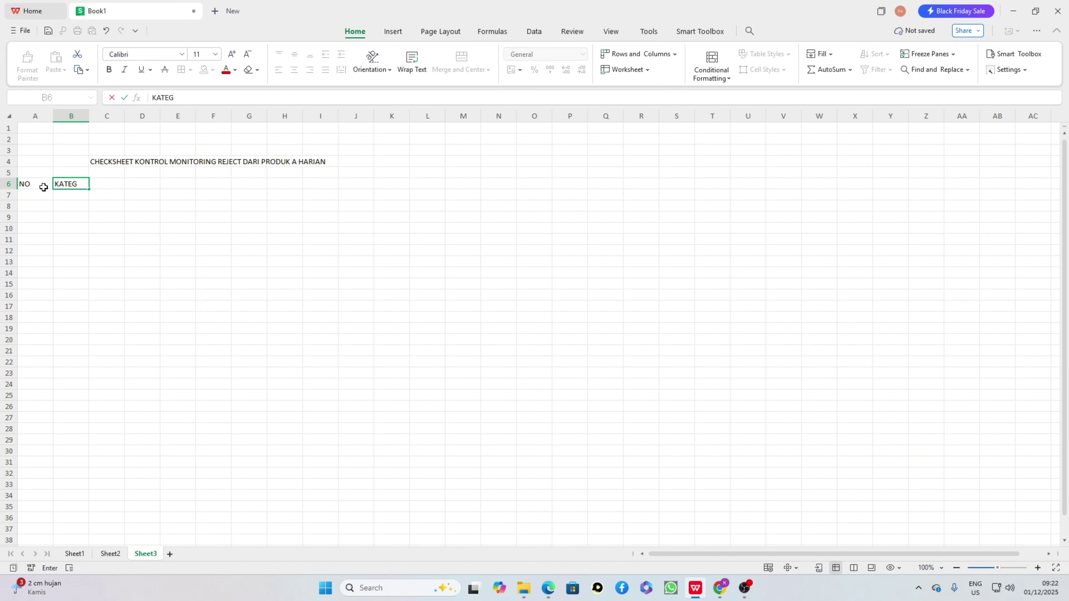
{"action": "type", "text": "ORI REJECT"}
{"action": "left_click", "coordinate": [82, 196]}
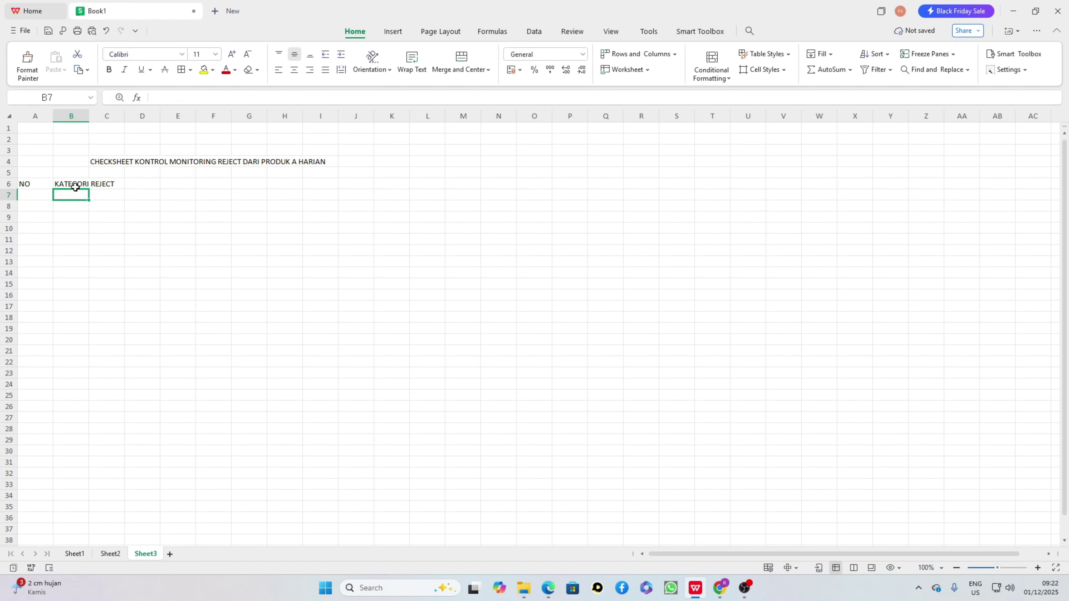
{"action": "left_click", "coordinate": [85, 187]}
{"action": "left_click", "coordinate": [114, 184]}
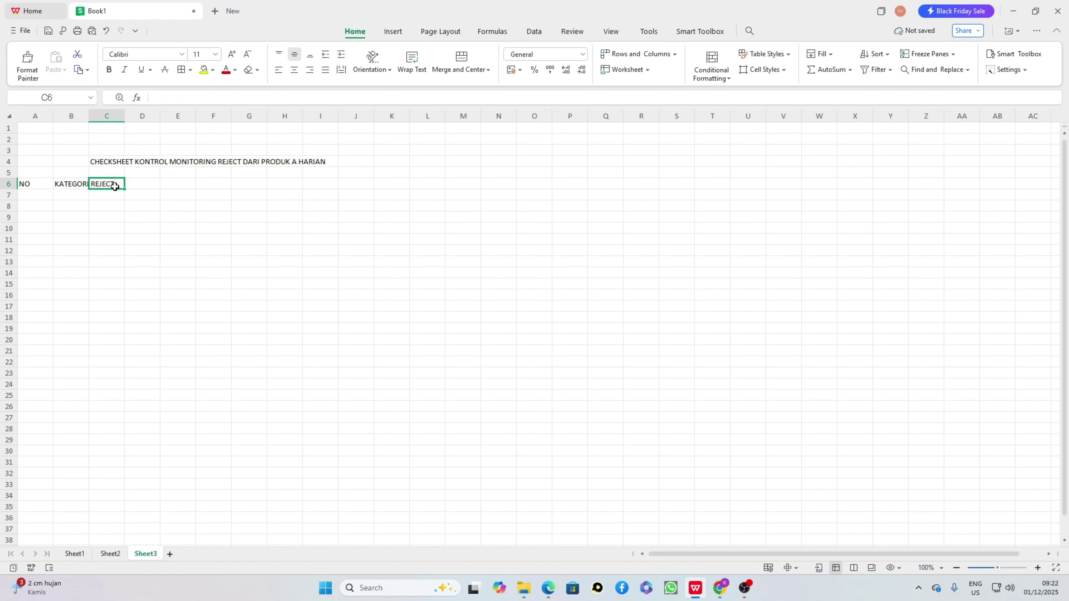
{"action": "type", "text": "TANGGAL"}
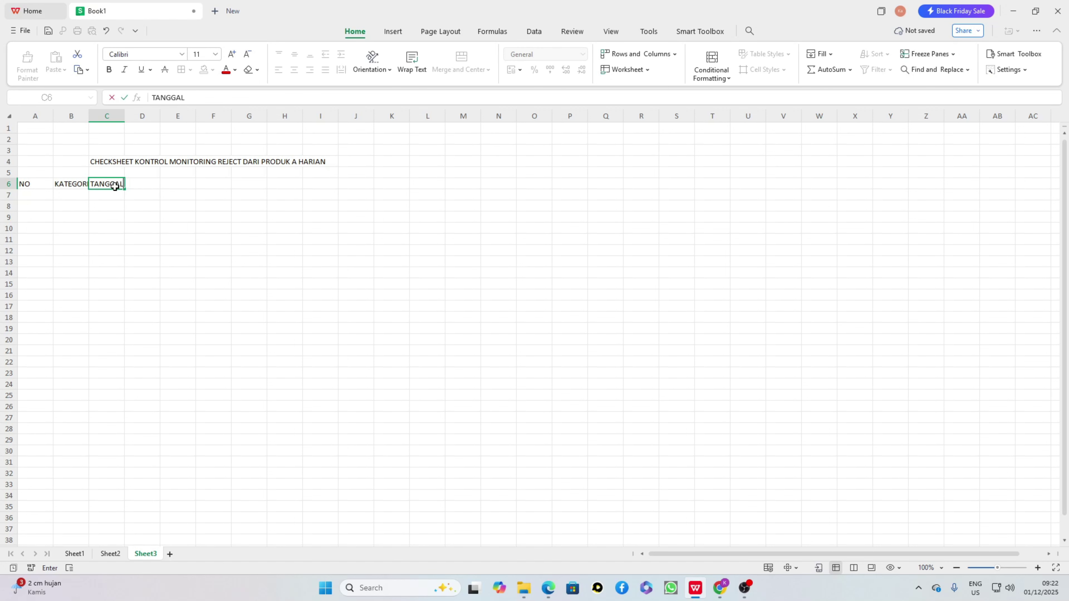
{"action": "left_click", "coordinate": [168, 230]}
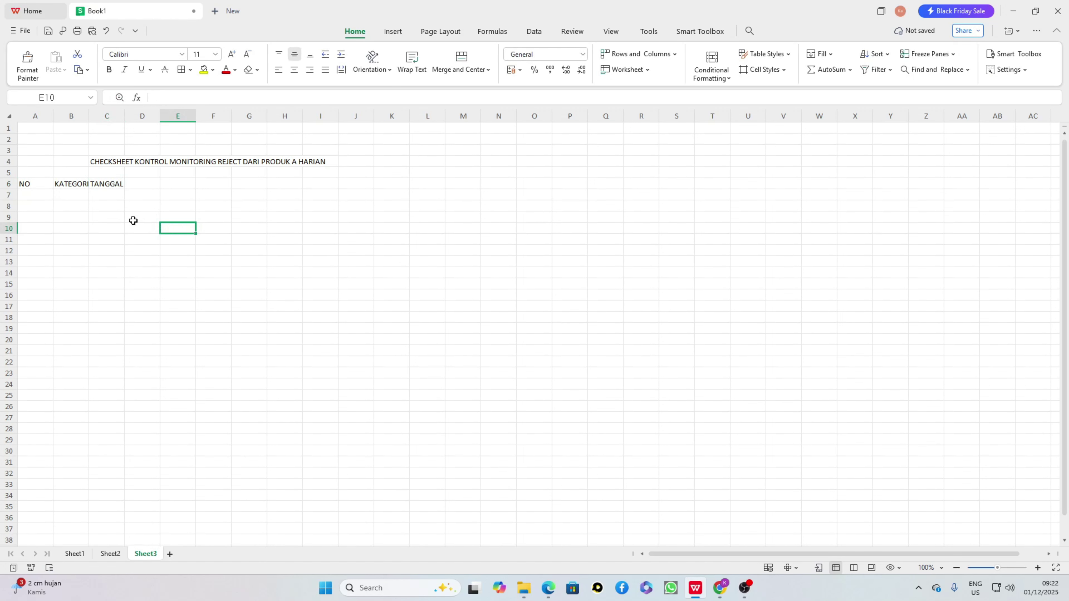
Step: Number the date columns 1 to 7 across cells C7 to I7, below the TANGGAL header
{"action": "left_click", "coordinate": [112, 198]}
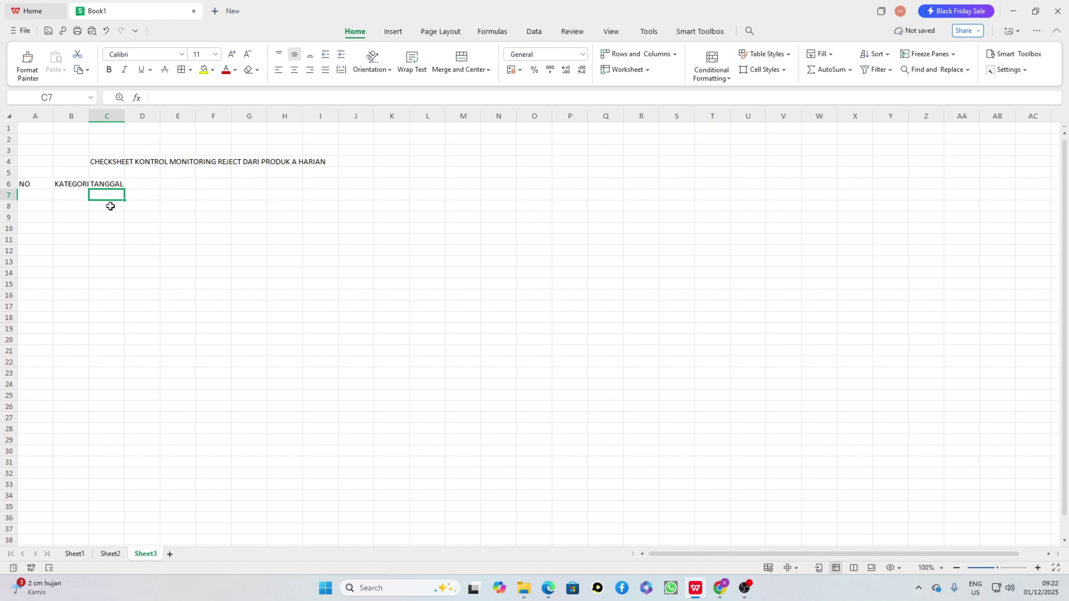
{"action": "type", "text": "1"}
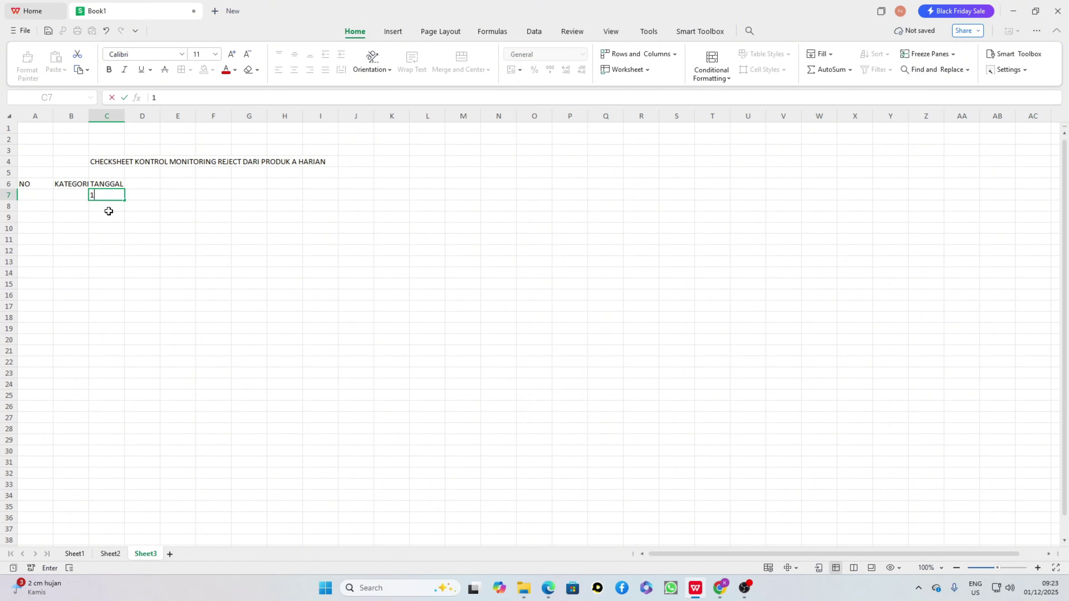
{"action": "key", "text": "Tab"}
{"action": "type", "text": "2"}
{"action": "key", "text": "Tab"}
{"action": "type", "text": "3"}
{"action": "key", "text": "Tab"}
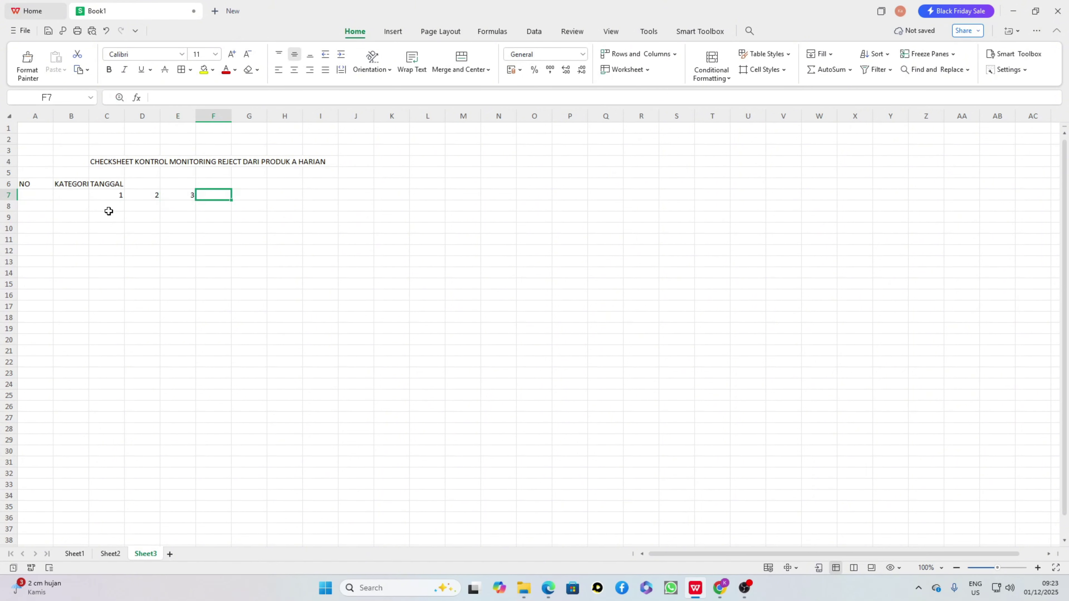
{"action": "type", "text": "4"}
{"action": "key", "text": "Tab"}
{"action": "type", "text": "5"}
{"action": "key", "text": "Tab"}
{"action": "type", "text": "6"}
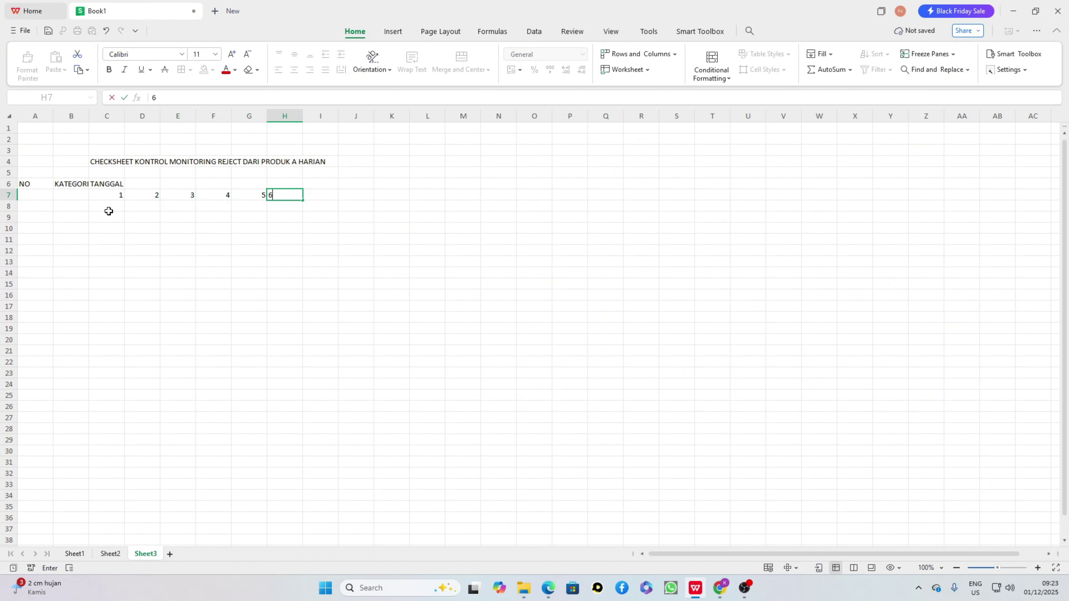
{"action": "key", "text": "Tab"}
{"action": "type", "text": "7"}
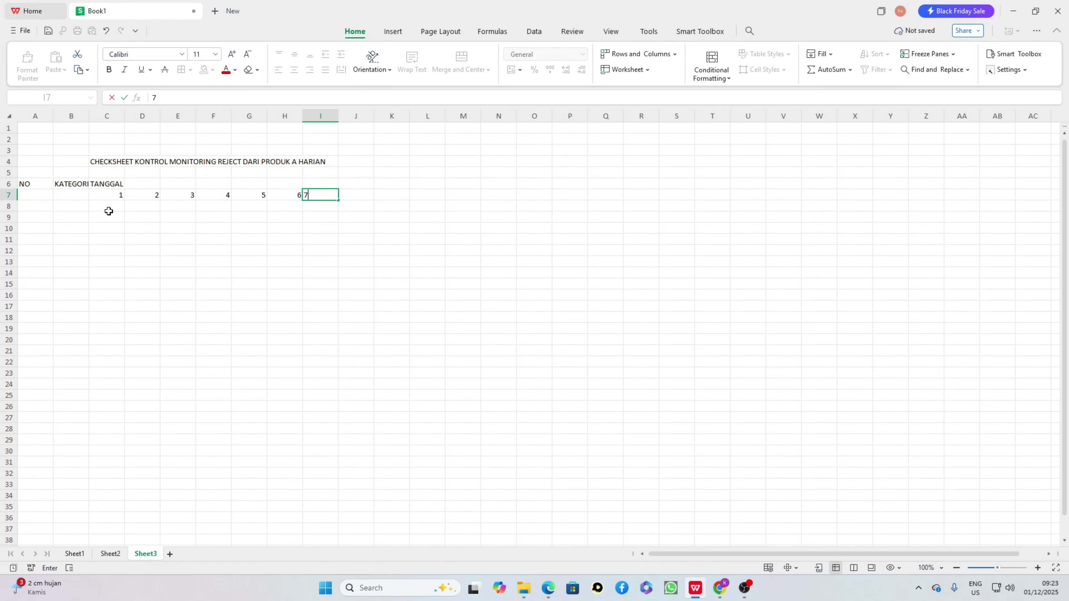
{"action": "left_click", "coordinate": [259, 230]}
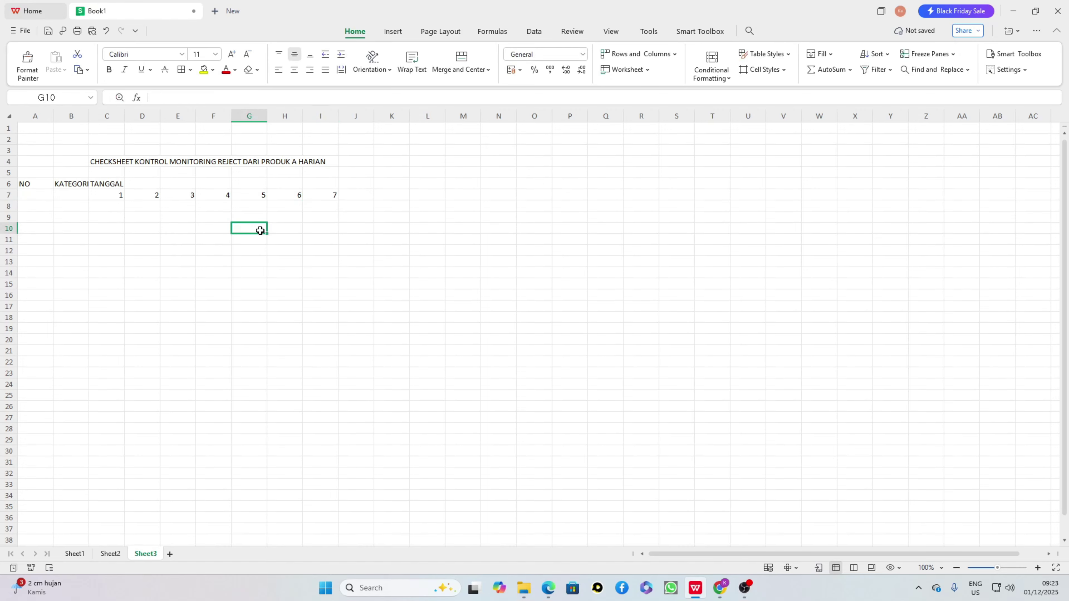
Step: Add the header JUMLAH TOTAL in cell J6
{"action": "left_click", "coordinate": [362, 186]}
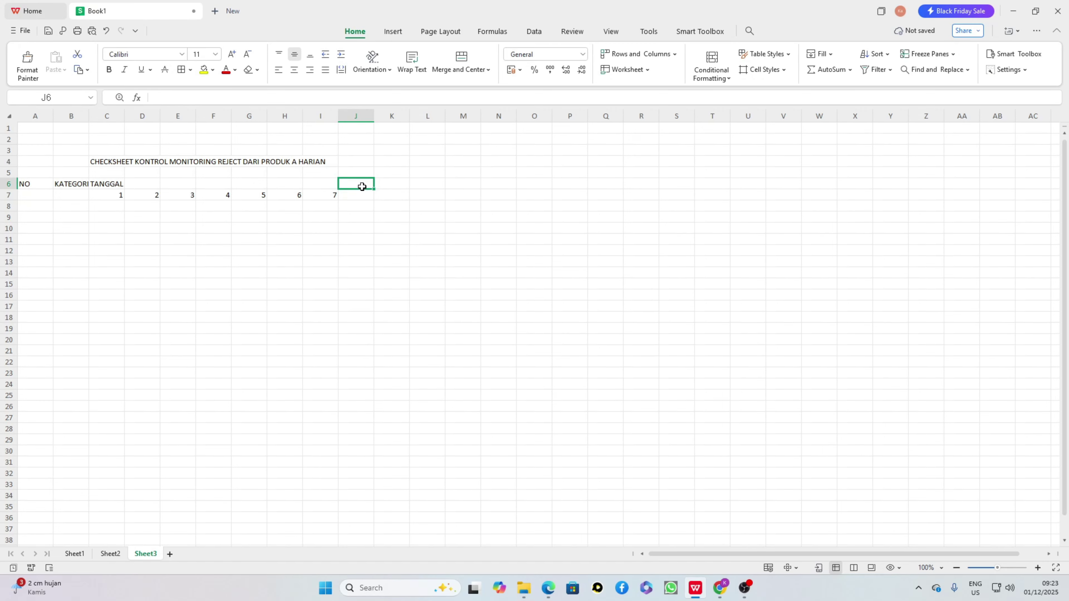
{"action": "type", "text": "JUM"}
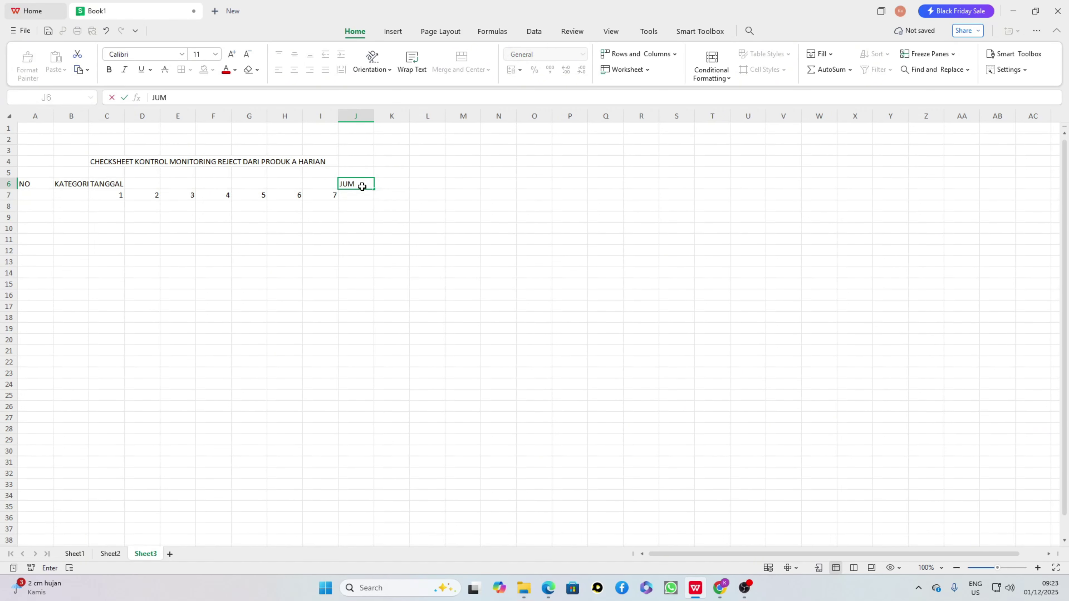
{"action": "type", "text": "LAH TOTAL"}
{"action": "left_click", "coordinate": [369, 239]}
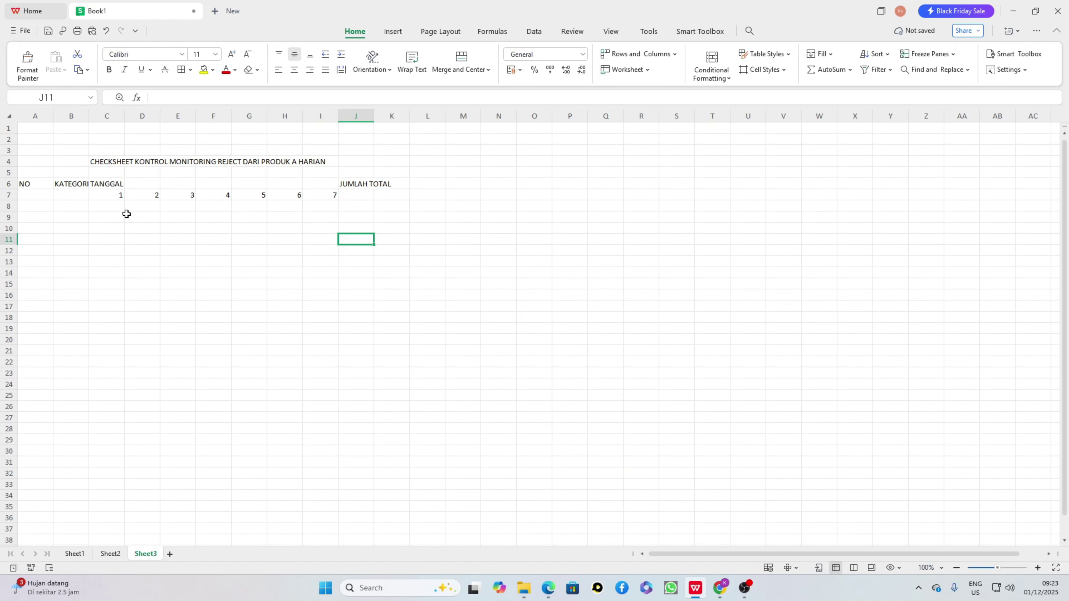
Step: Center the NO header horizontally and merge cells A6 and A7
{"action": "left_click", "coordinate": [43, 185]}
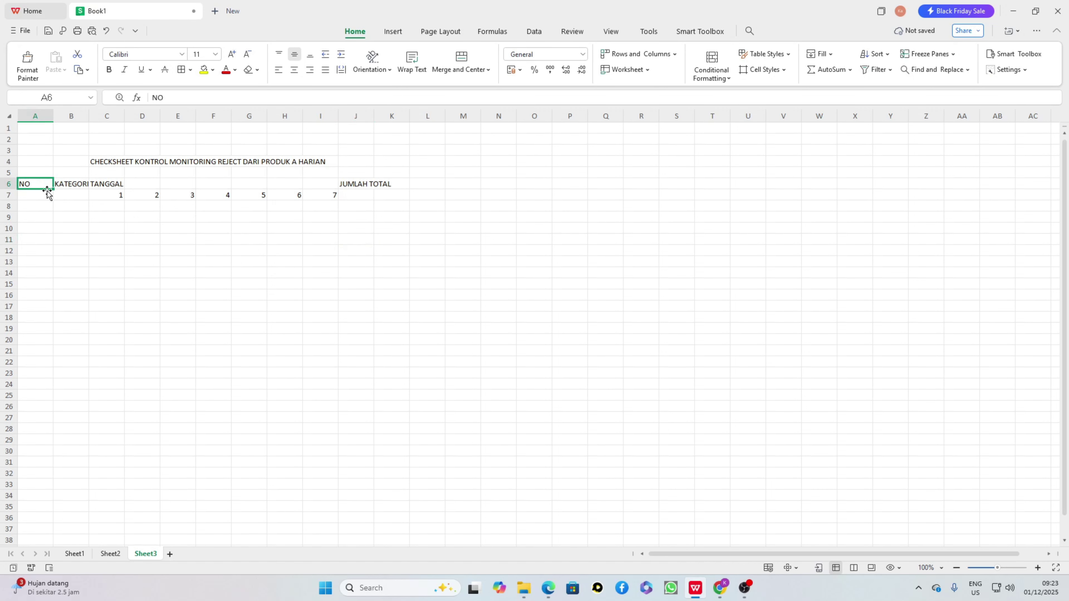
{"action": "left_click", "coordinate": [295, 72]}
{"action": "left_click_drag", "start_coordinate": [37, 183], "coordinate": [38, 194]}
{"action": "left_click", "coordinate": [456, 71]}
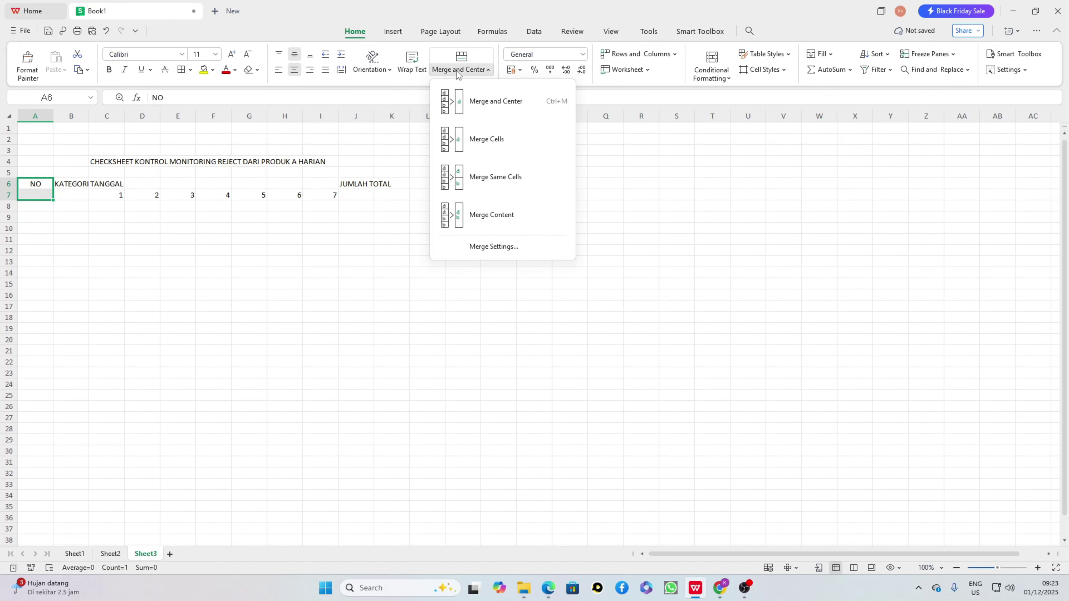
{"action": "left_click", "coordinate": [478, 140]}
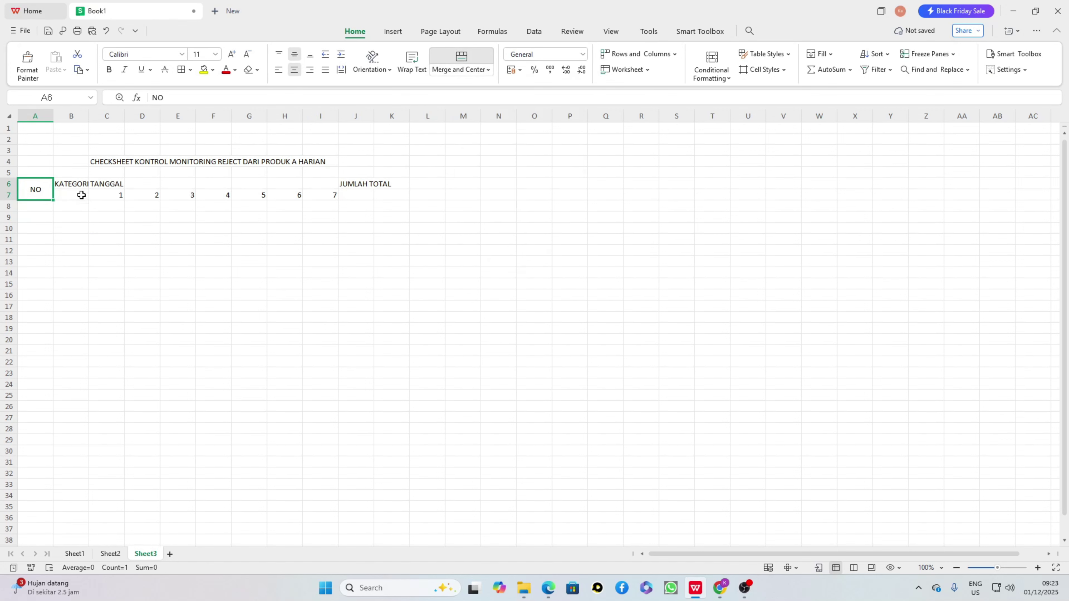
Step: Merge and center the KATEGORI REJECT header over B6:B7 and widen column B to fit its text
{"action": "left_click_drag", "start_coordinate": [79, 187], "coordinate": [79, 194]}
{"action": "left_click", "coordinate": [456, 66]}
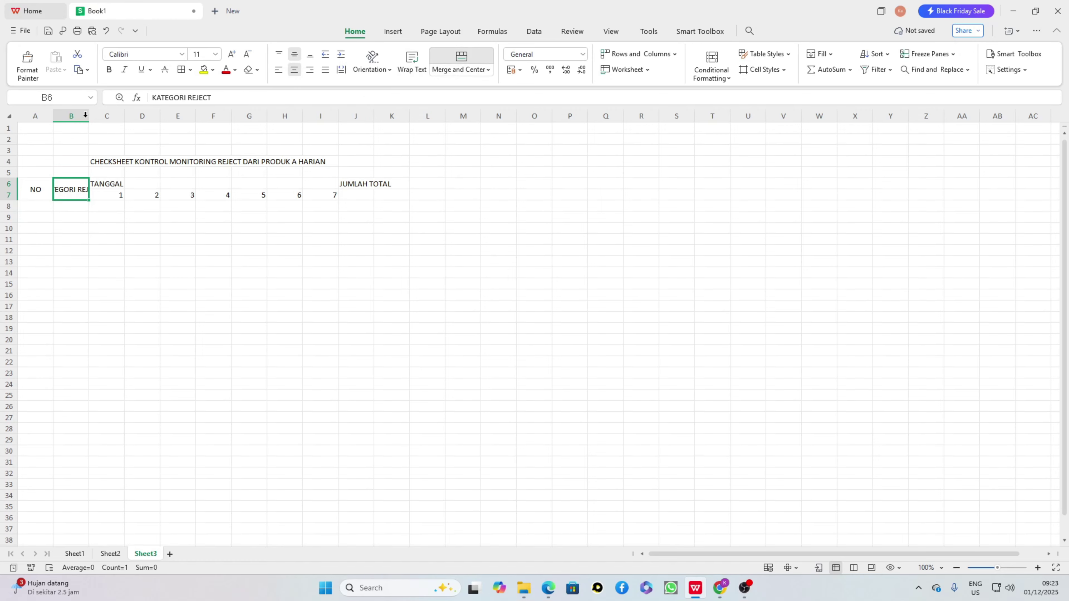
{"action": "left_click_drag", "start_coordinate": [88, 117], "coordinate": [142, 135]}
Step: Merge and center TANGGAL across C6:I6 and JUMLAH TOTAL over J6:J7, wrapping the text of the latter
{"action": "left_click_drag", "start_coordinate": [169, 184], "coordinate": [419, 194]}
{"action": "left_click", "coordinate": [465, 63]}
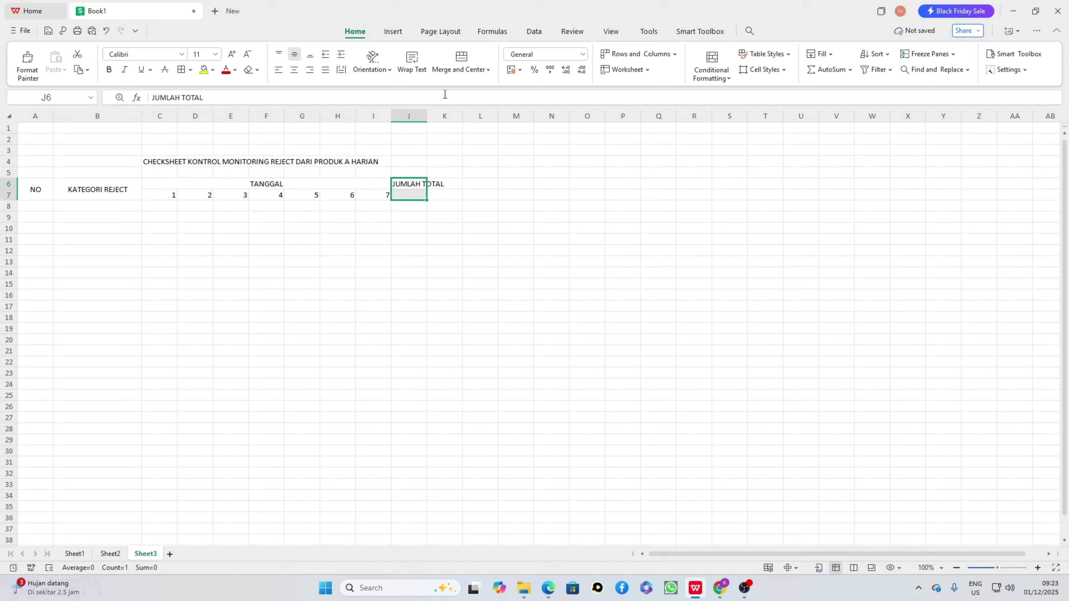
{"action": "left_click", "coordinate": [461, 61]}
{"action": "left_click", "coordinate": [412, 67]}
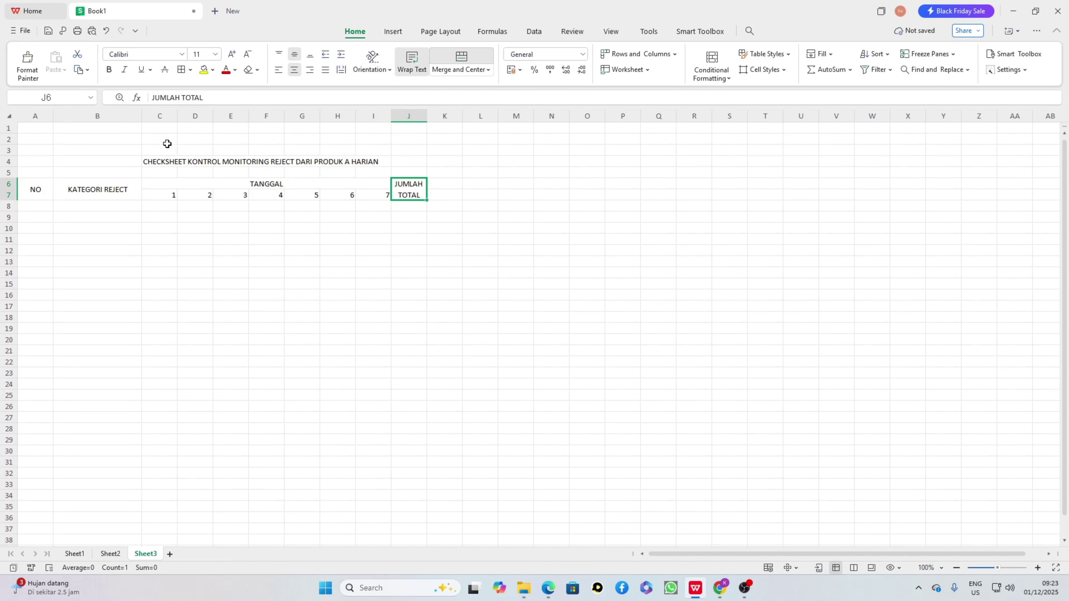
Step: Center the contents of columns C through I horizontally
{"action": "left_click_drag", "start_coordinate": [168, 115], "coordinate": [378, 115]}
{"action": "left_click", "coordinate": [294, 69]}
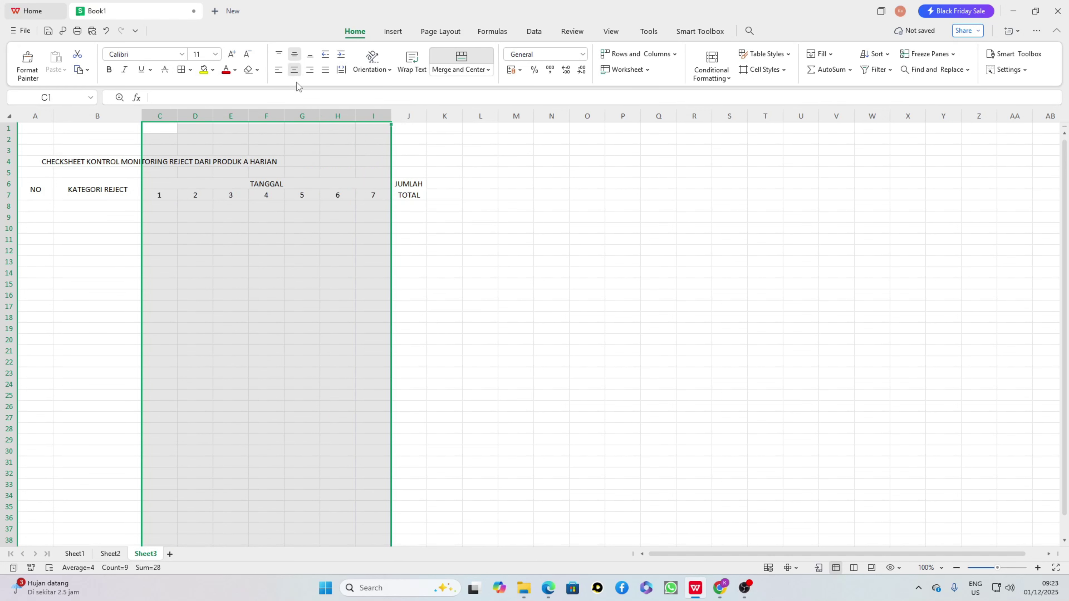
{"action": "left_click", "coordinate": [102, 262]}
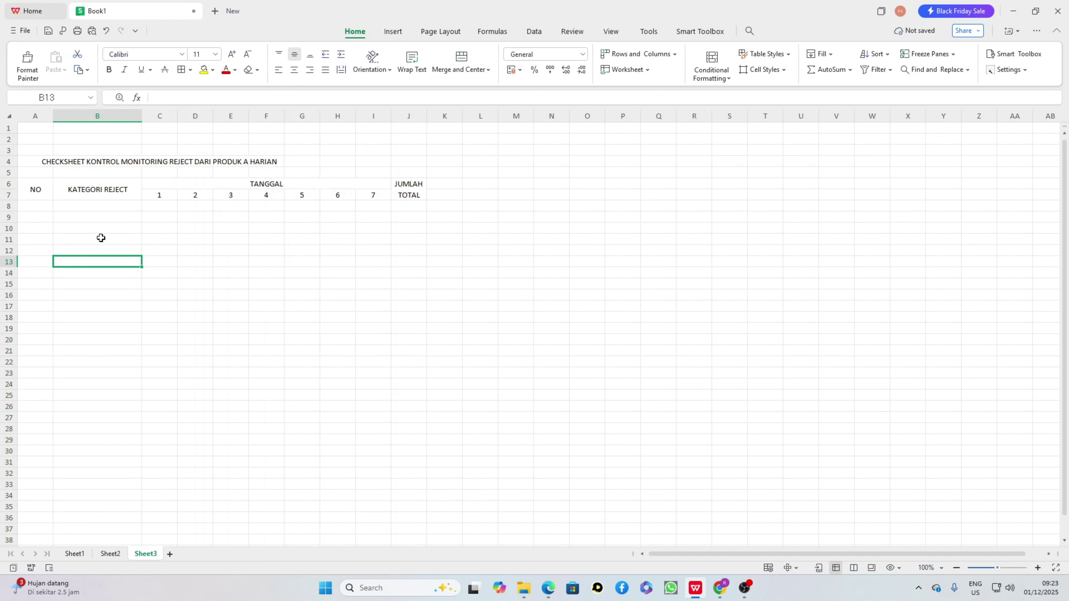
Step: Merge and center the checksheet title across cells B4 to J4
{"action": "left_click", "coordinate": [67, 161]}
{"action": "left_click_drag", "start_coordinate": [66, 161], "coordinate": [410, 160]}
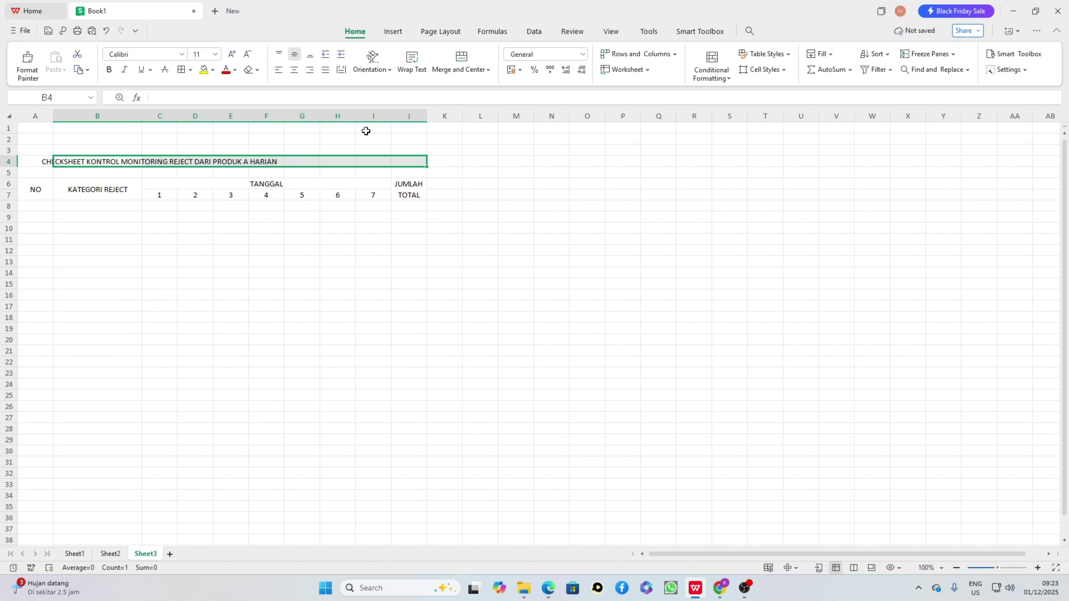
{"action": "left_click", "coordinate": [466, 66]}
{"action": "left_click", "coordinate": [409, 272]}
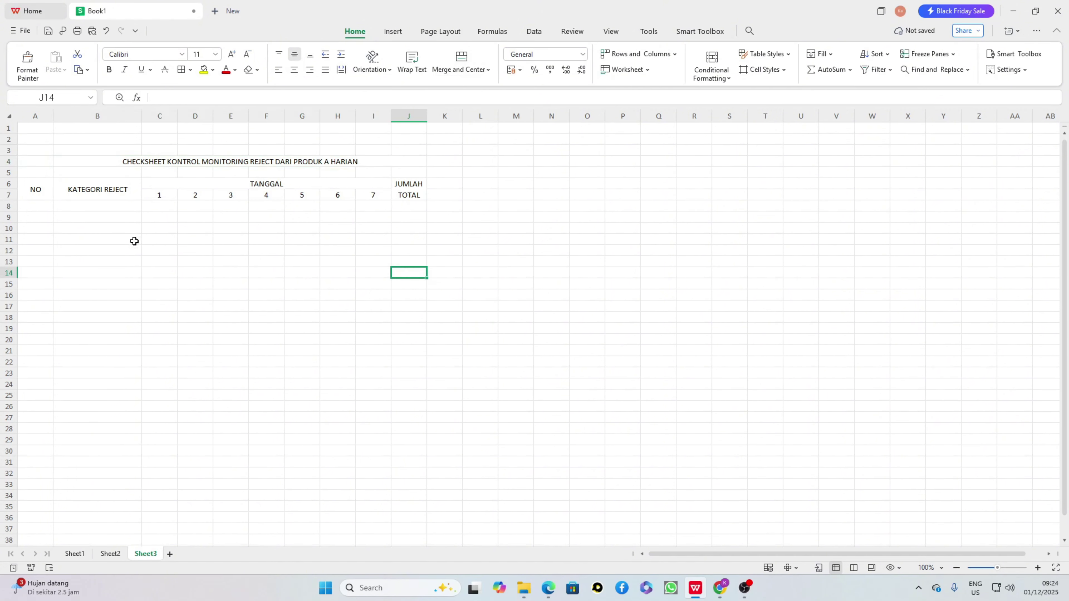
Step: Number the rows 1 to 5 in A8:A12 and center the numbers horizontally
{"action": "left_click", "coordinate": [46, 207]}
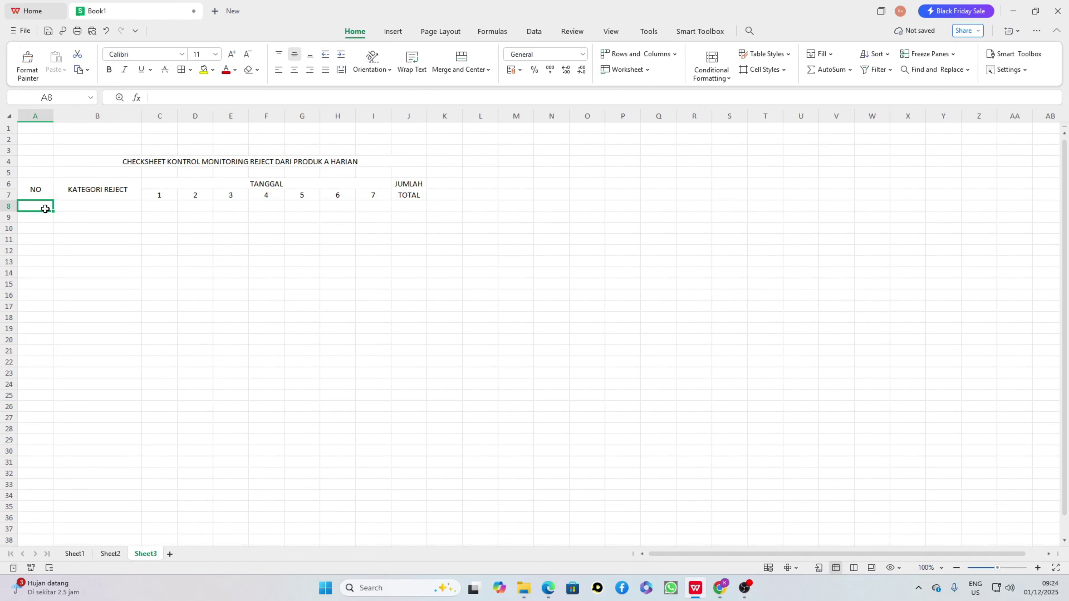
{"action": "type", "text": "1"}
{"action": "key", "text": "Return"}
{"action": "type", "text": "2"}
{"action": "key", "text": "Return"}
{"action": "type", "text": "3"}
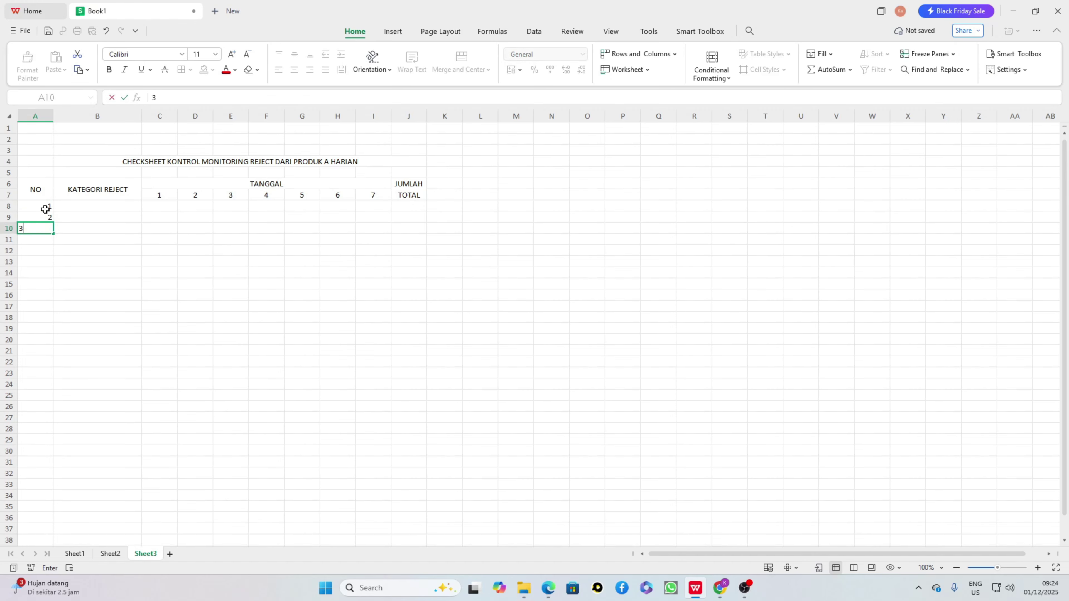
{"action": "key", "text": "Return"}
{"action": "type", "text": "4"}
{"action": "key", "text": "Return"}
{"action": "type", "text": "5"}
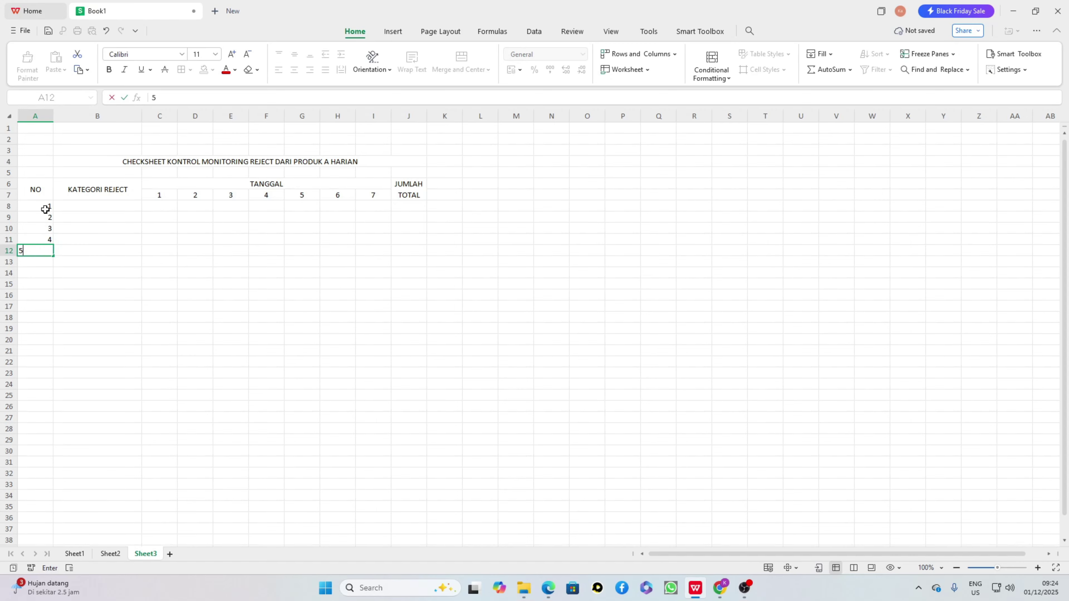
{"action": "left_click_drag", "start_coordinate": [45, 209], "coordinate": [48, 248]}
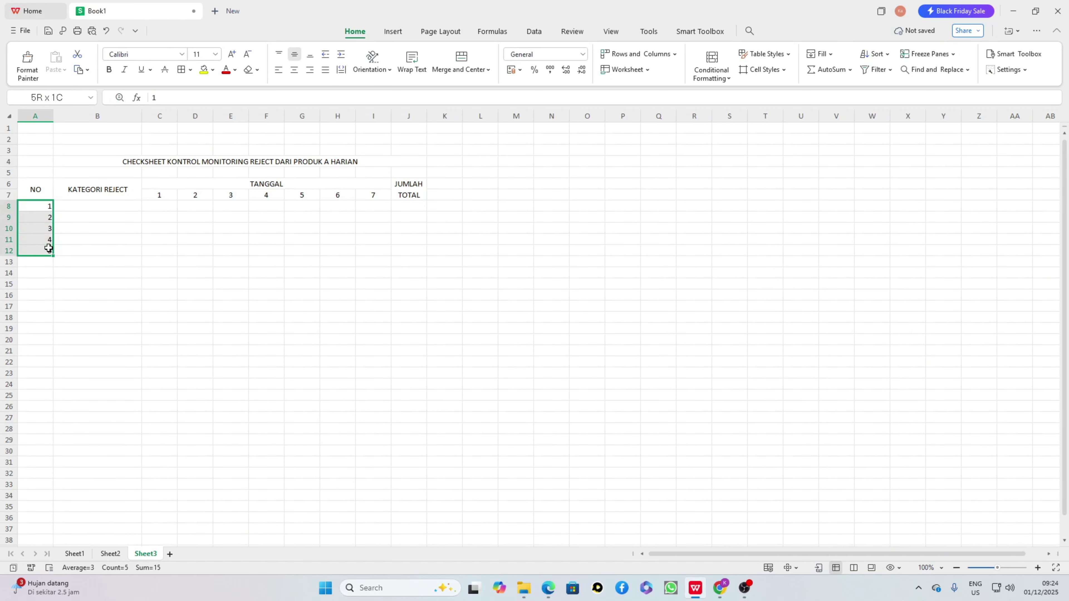
{"action": "left_click", "coordinate": [294, 69]}
Step: Enter the reject categories CACAT VISUAL, KEROPOS, PROSES NG, VISUAL BEDA WARNA and RETAK in B8:B12
{"action": "left_click", "coordinate": [106, 208]}
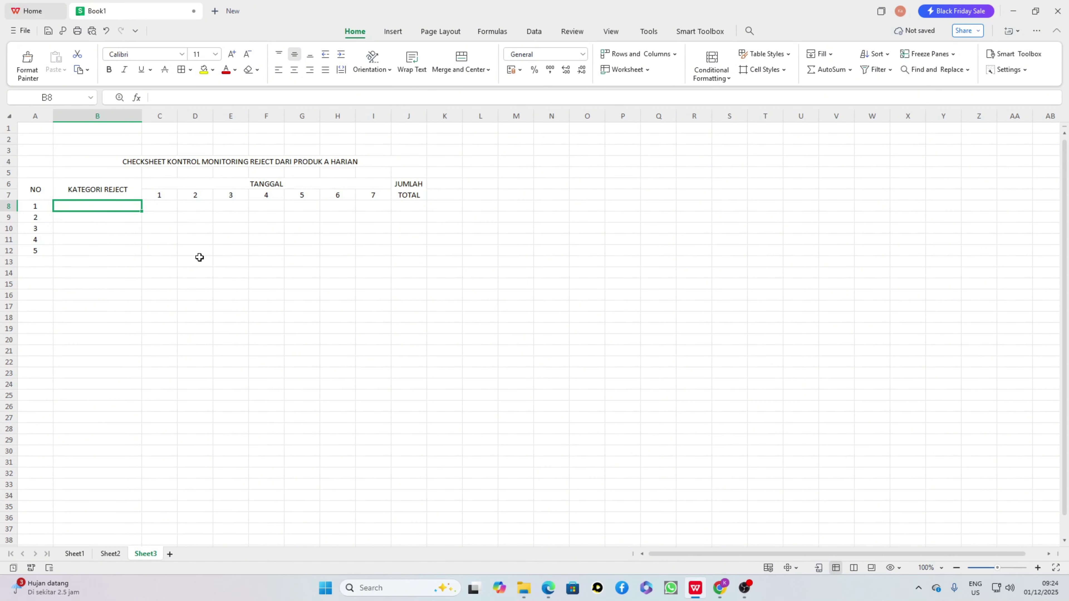
{"action": "type", "text": "CACA"}
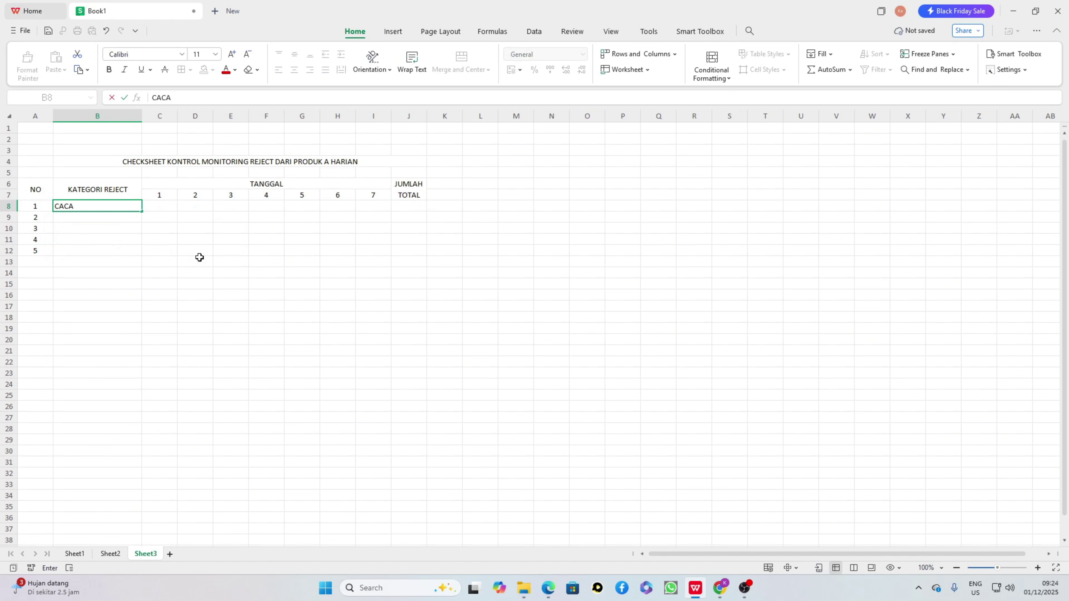
{"action": "type", "text": "T VISUAL"}
{"action": "key", "text": "Return"}
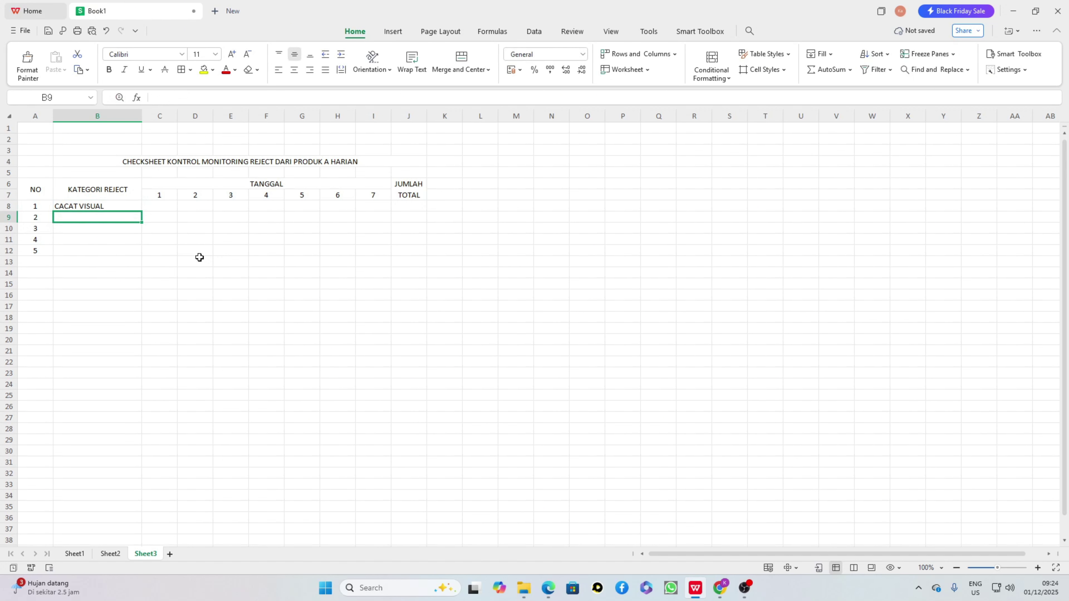
{"action": "type", "text": "KEROPOS"}
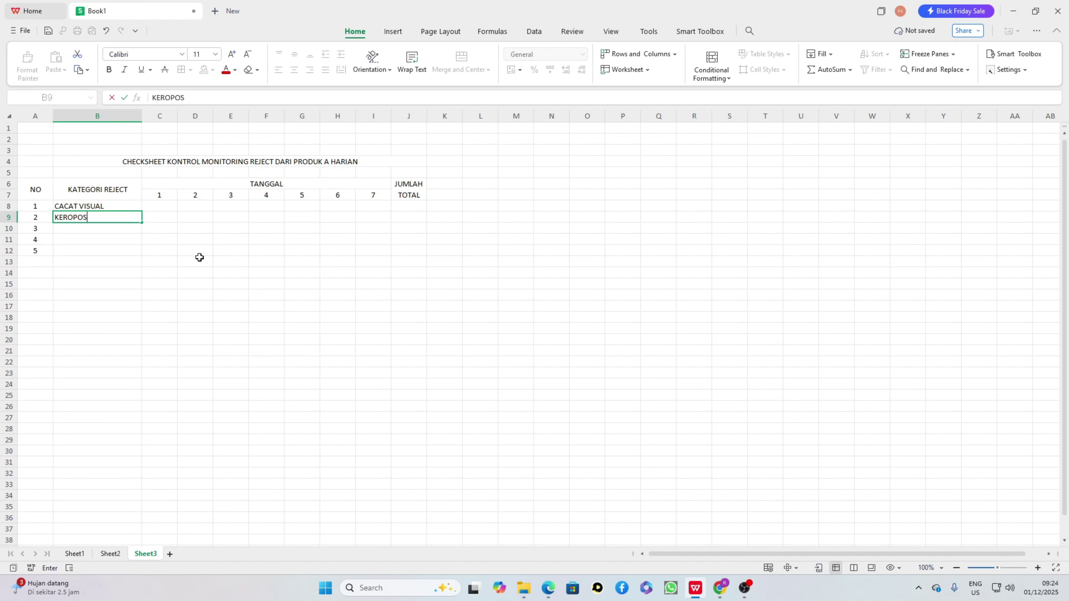
{"action": "key", "text": "Return"}
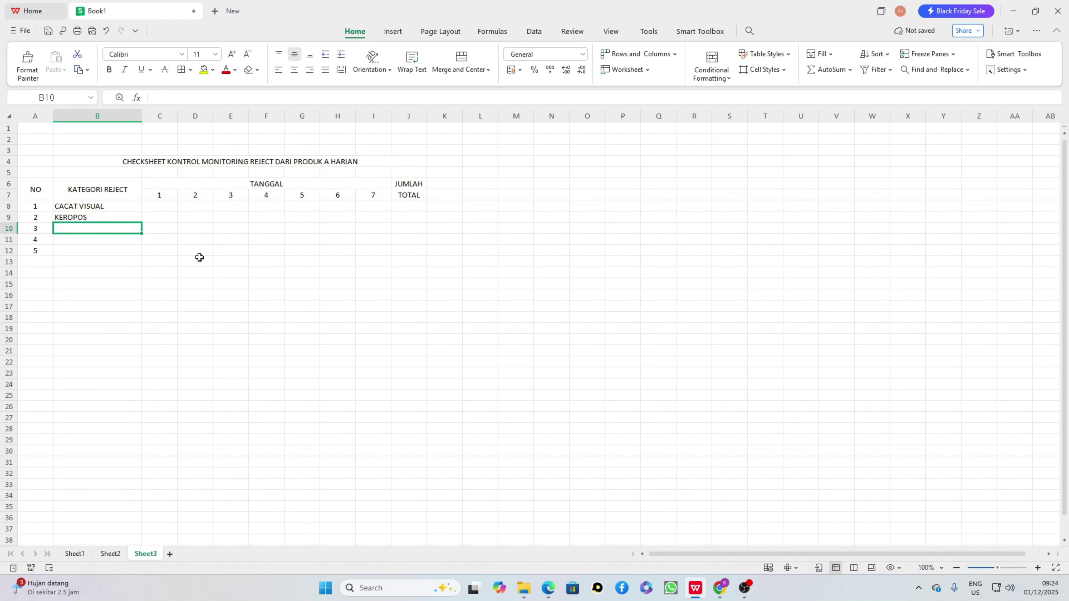
{"action": "type", "text": "PROSES NG"}
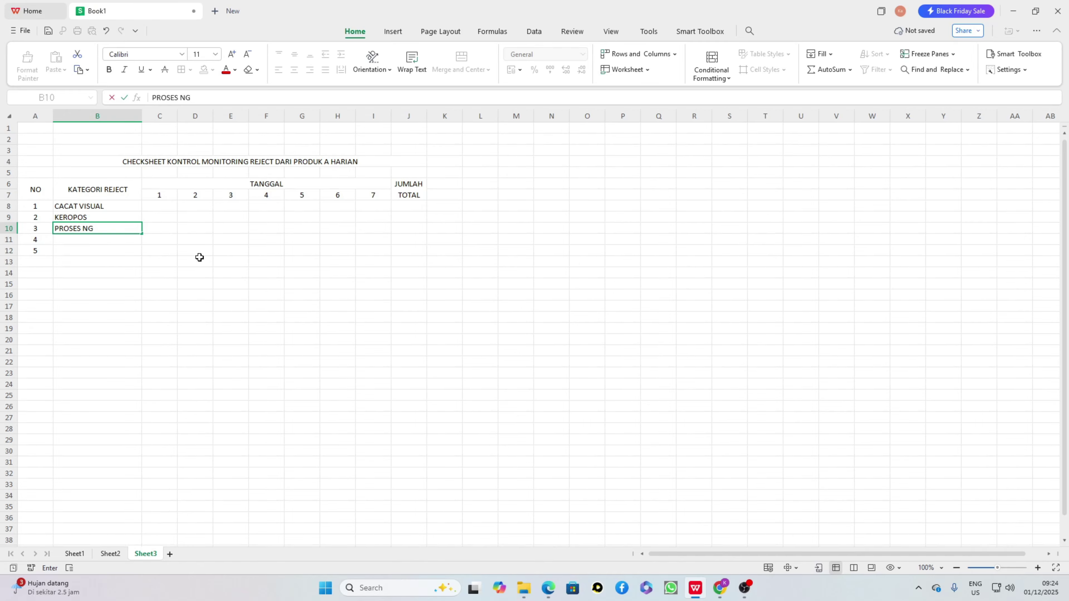
{"action": "key", "text": "Return"}
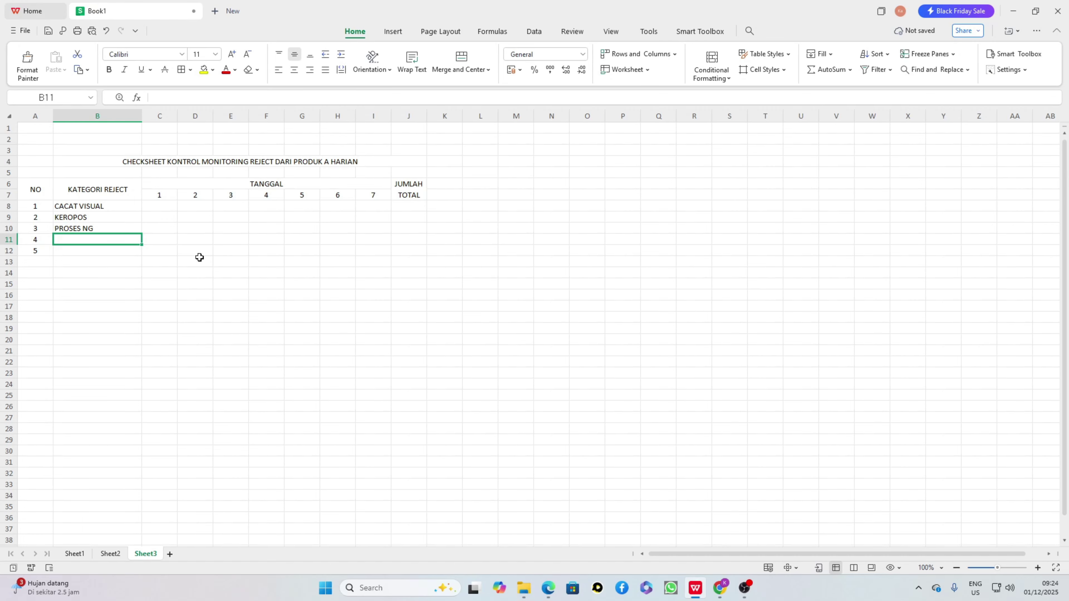
{"action": "type", "text": "VISUAL BE"}
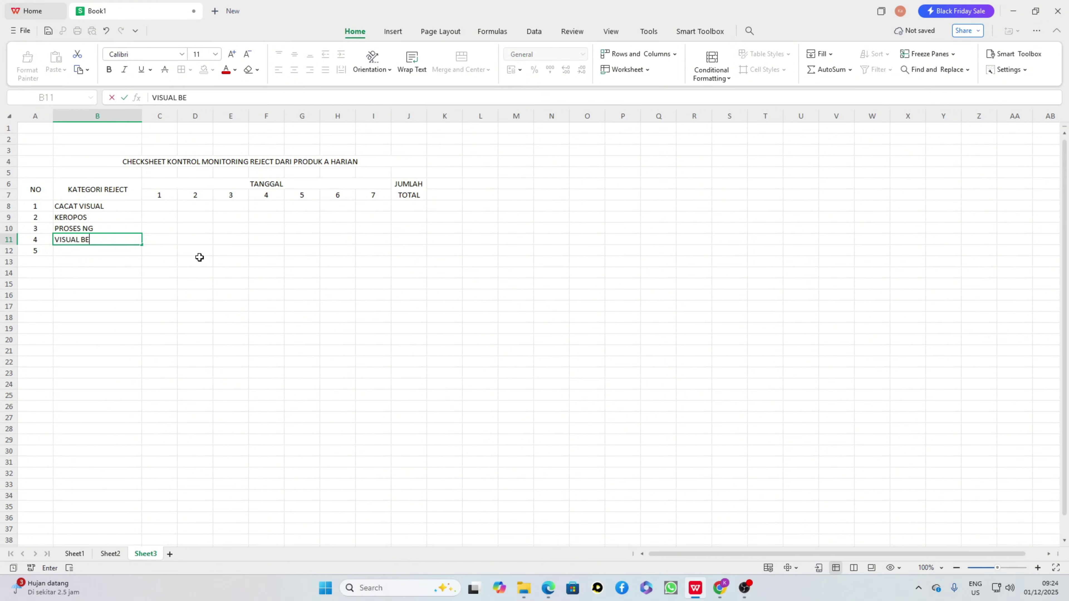
{"action": "type", "text": "DA WARNA"}
{"action": "key", "text": "Return"}
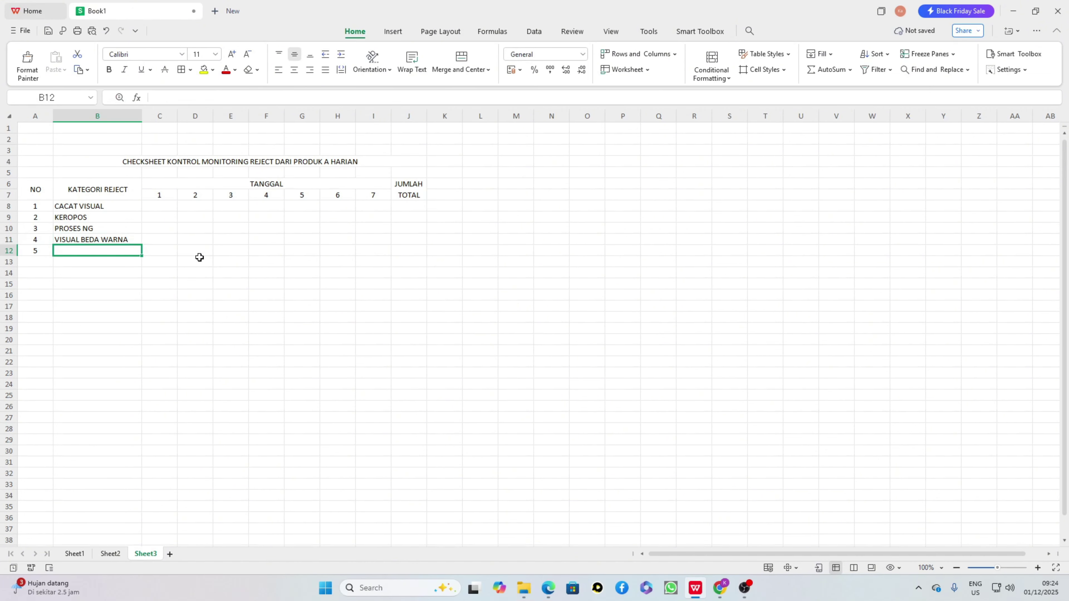
{"action": "type", "text": "RETAK"}
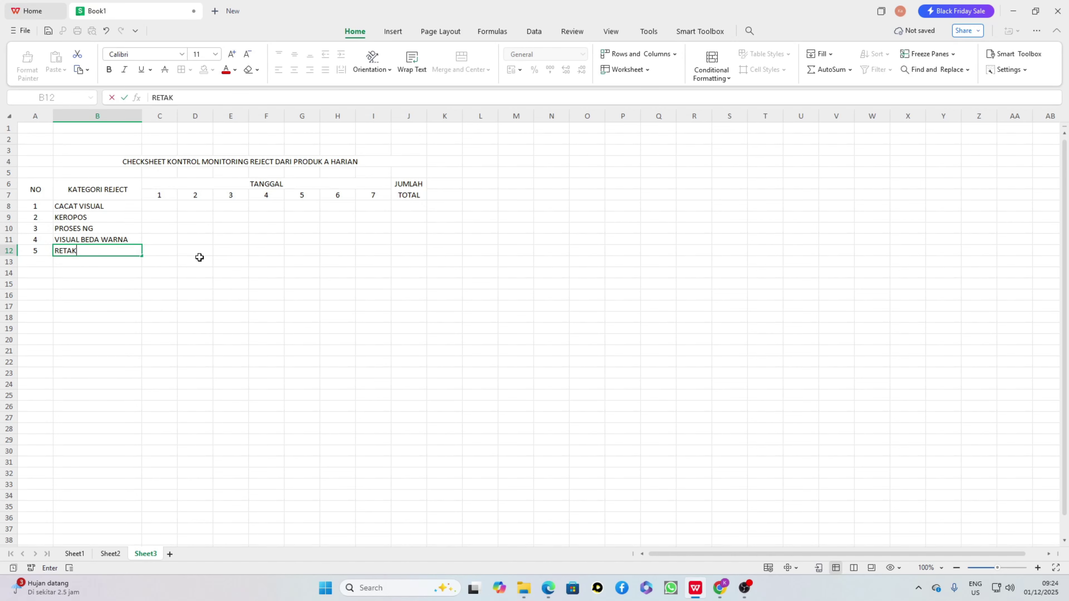
{"action": "left_click", "coordinate": [229, 307]}
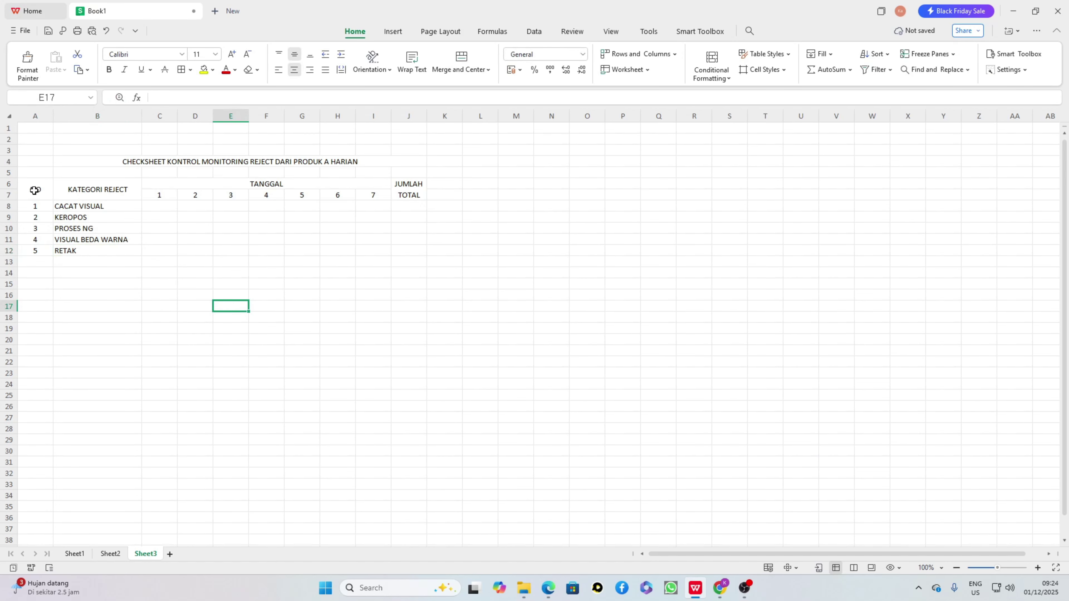
Step: Apply borders to every cell of the checksheet table, A6:J12
{"action": "left_click_drag", "start_coordinate": [39, 190], "coordinate": [407, 251]}
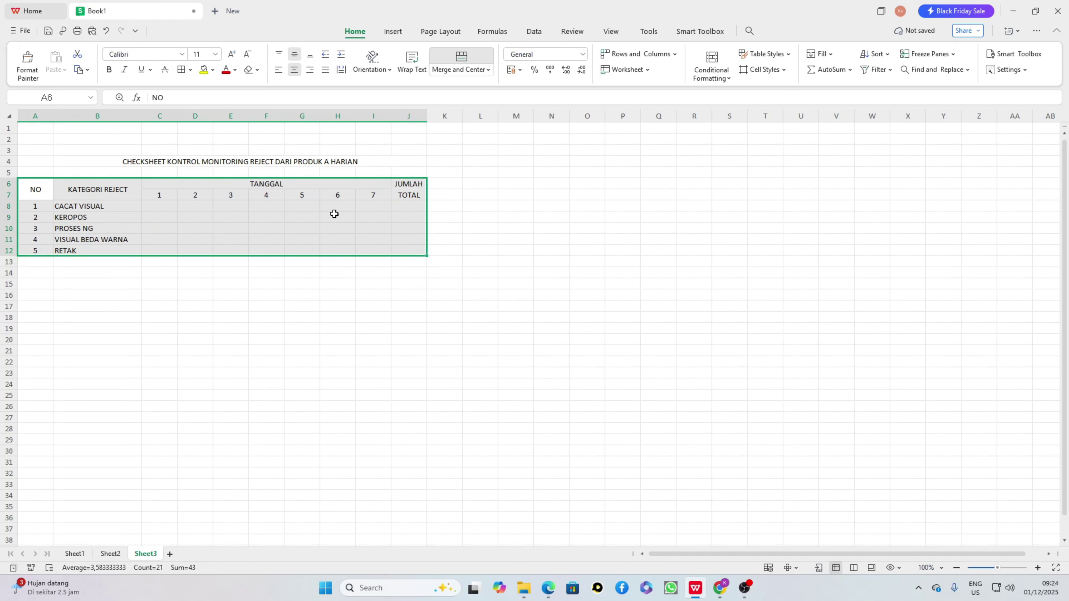
{"action": "left_click", "coordinate": [182, 71]}
{"action": "left_click", "coordinate": [305, 318]}
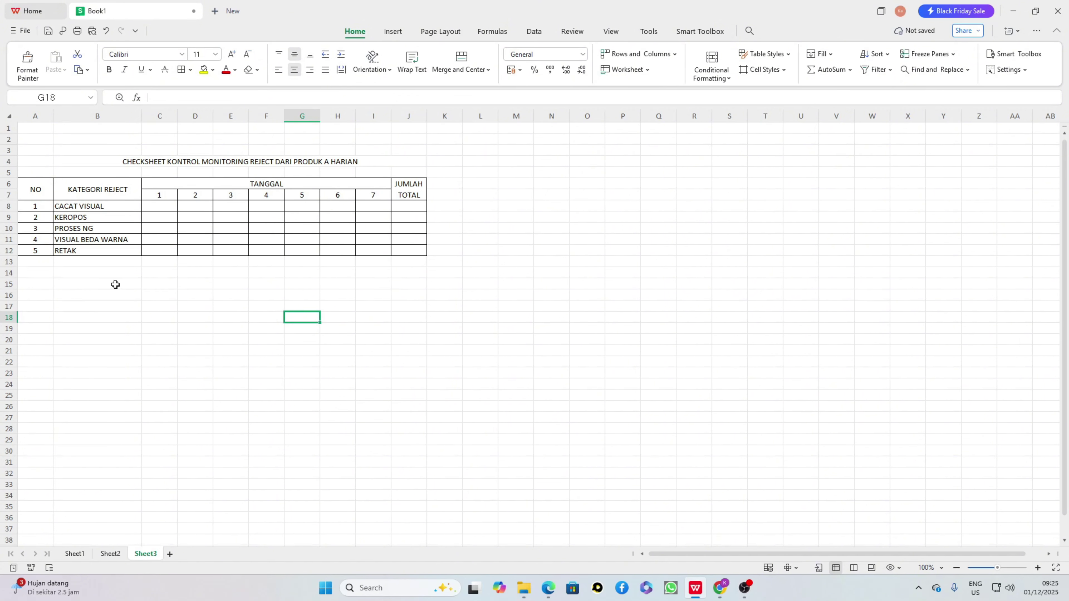
{"action": "left_click_drag", "start_coordinate": [36, 160], "coordinate": [365, 266]}
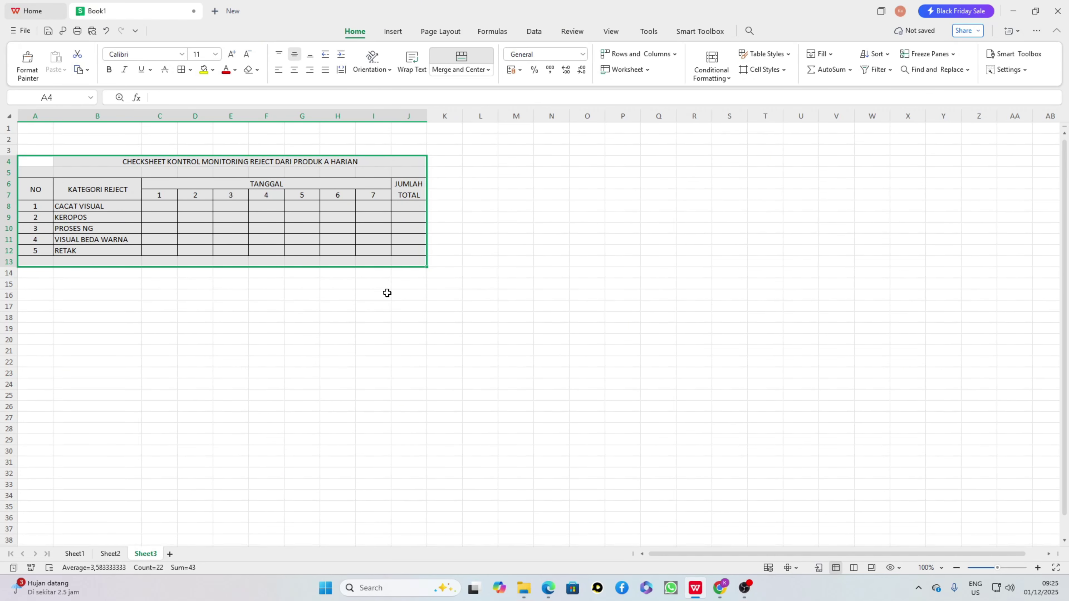
{"action": "left_click", "coordinate": [387, 294]}
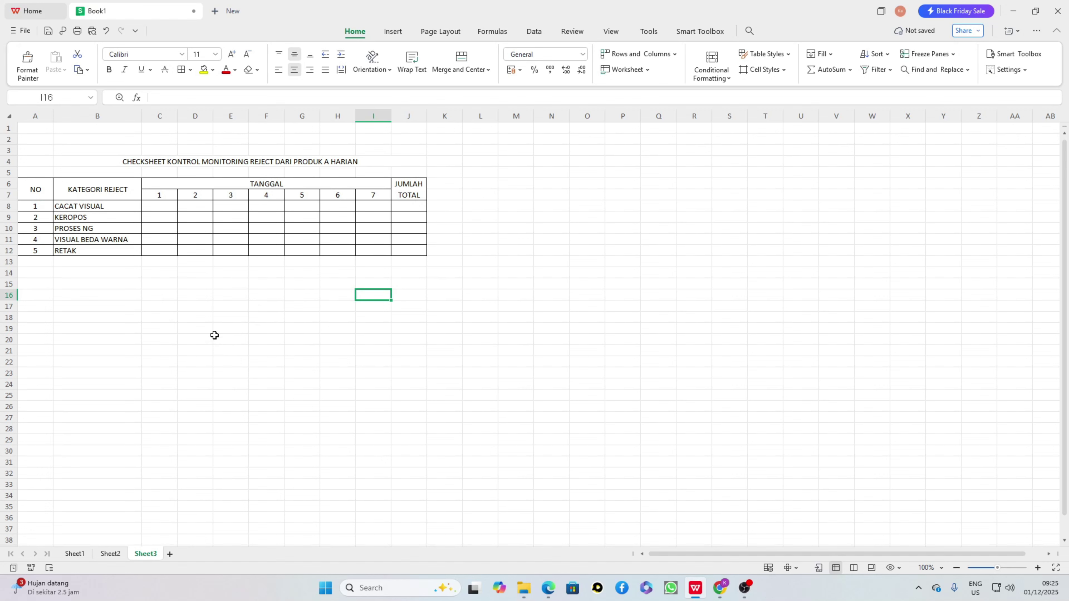
Step: Fill the CACAT VISUAL row for dates 1 to 6 (C8:H8) with 2, 1, 2, 3, 4 and 1
{"action": "left_click", "coordinate": [167, 207]}
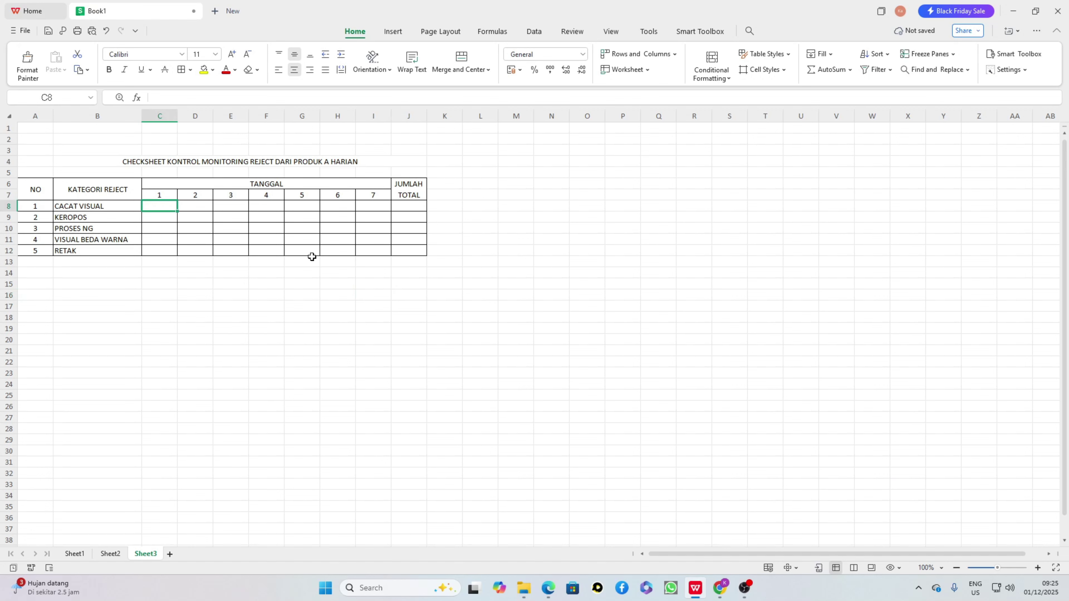
{"action": "type", "text": "2"}
{"action": "key", "text": "Tab"}
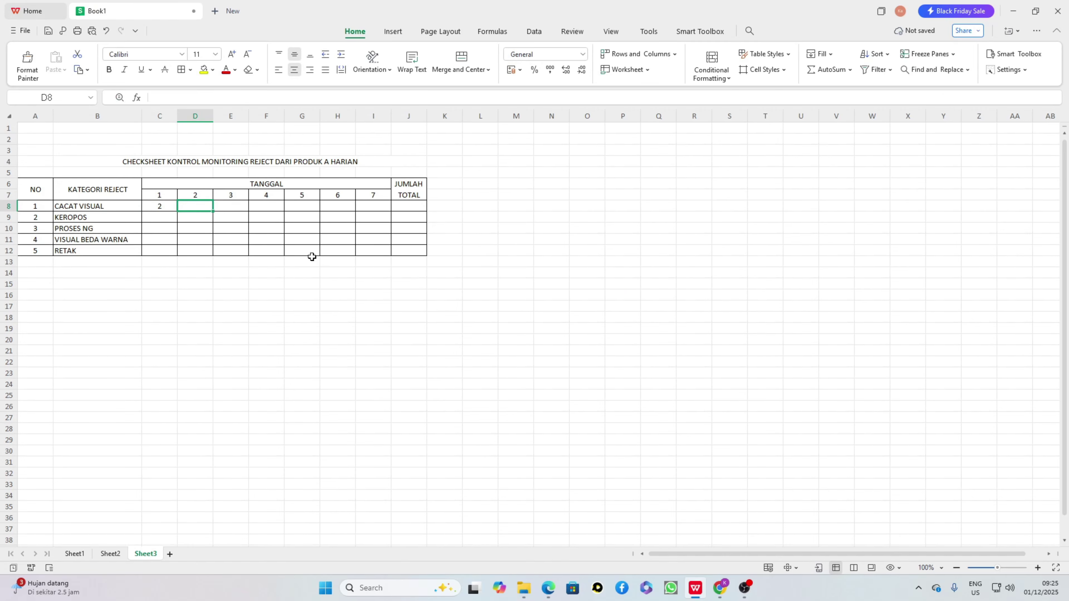
{"action": "type", "text": "1"}
{"action": "key", "text": "Tab"}
{"action": "type", "text": "2"}
{"action": "key", "text": "Tab"}
{"action": "type", "text": "3"}
{"action": "key", "text": "Tab"}
{"action": "type", "text": "4"}
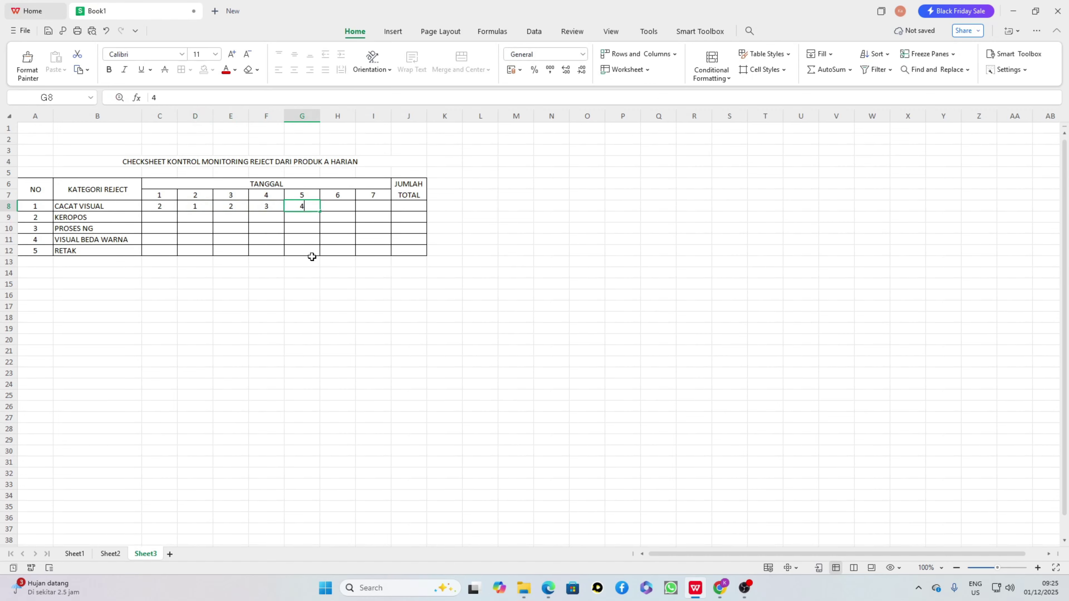
{"action": "key", "text": "Tab"}
{"action": "type", "text": "1"}
{"action": "key", "text": "Right"}
Step: Enter 1 for KEROPOS under date 1 in C9
{"action": "key", "text": "Down"}
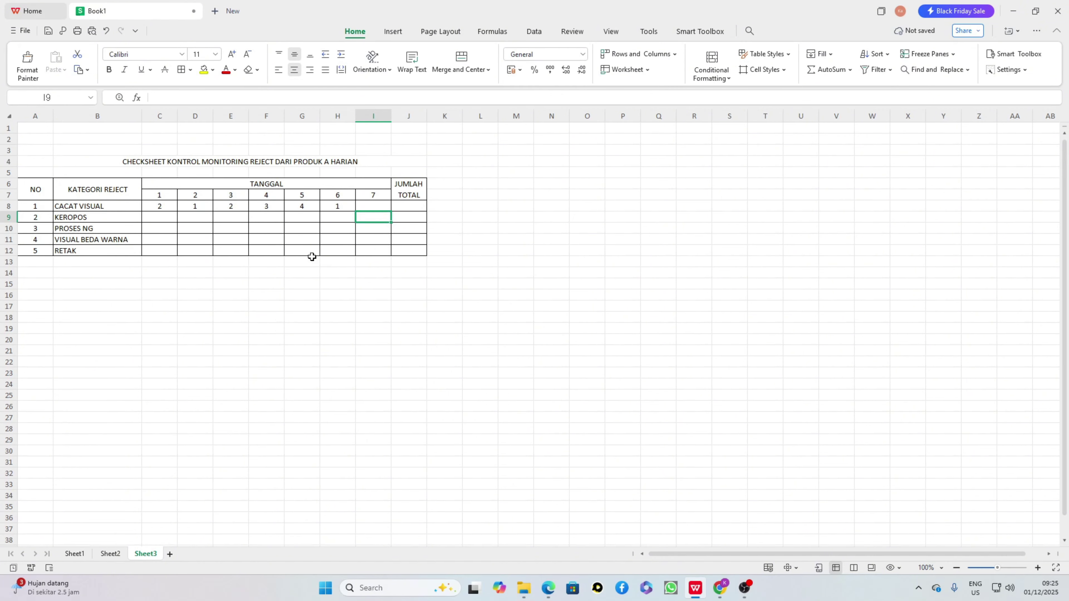
{"action": "key", "text": "Left"}
{"action": "key", "text": "Left"}
{"action": "key", "text": "Left"}
{"action": "key", "text": "Left"}
{"action": "key", "text": "Left"}
{"action": "key", "text": "Left"}
{"action": "type", "text": "1"}
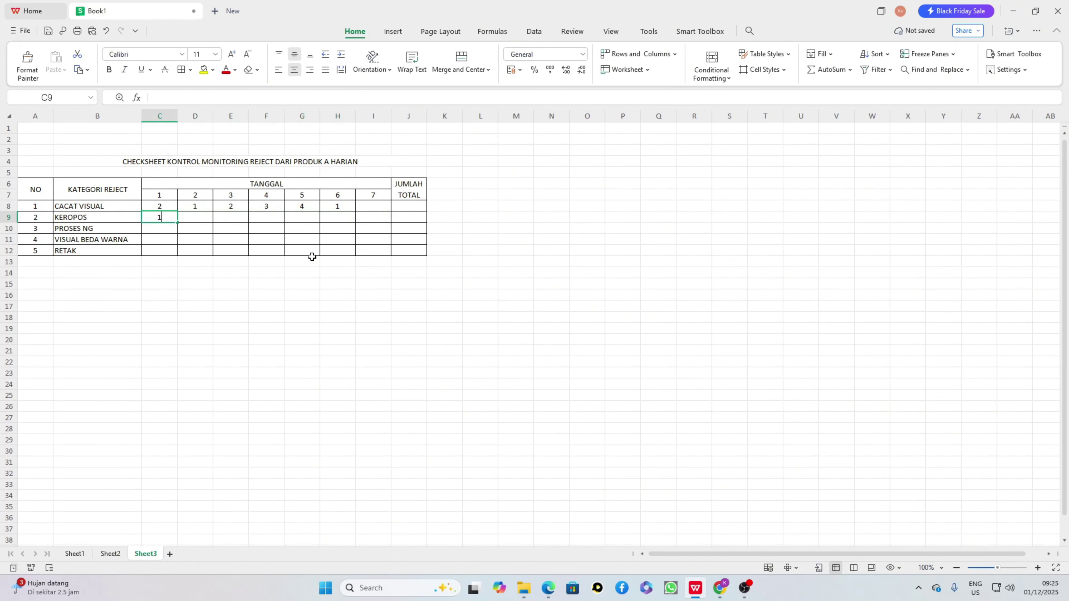
{"action": "key", "text": "Return"}
Step: Fill the PROSES NG row for dates 1 to 6 (C10:H10) with 2, 3, 2, 1, 1 and 1
{"action": "type", "text": "2"}
{"action": "key", "text": "Tab"}
{"action": "type", "text": "3"}
{"action": "key", "text": "Tab"}
{"action": "type", "text": "2"}
{"action": "key", "text": "Tab"}
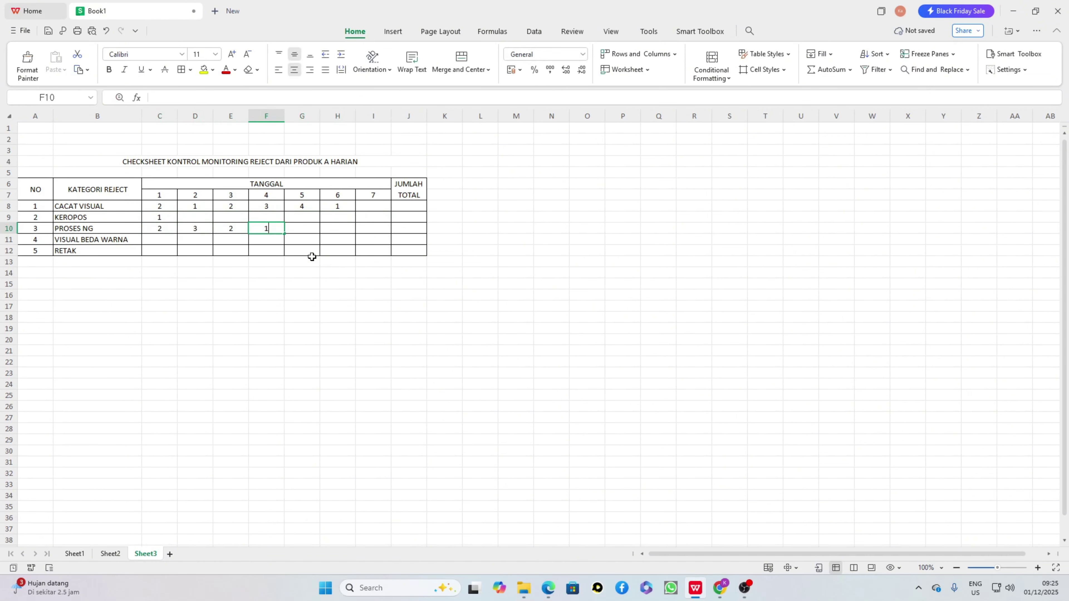
{"action": "type", "text": "1\t1\t1"}
Step: Complete the KEROPOS row by entering 1 for each of dates 2 to 6 (D9:H9)
{"action": "key", "text": "Up"}
{"action": "type", "text": "1"}
{"action": "key", "text": "Left"}
{"action": "type", "text": "1"}
{"action": "key", "text": "Left"}
{"action": "type", "text": "1"}
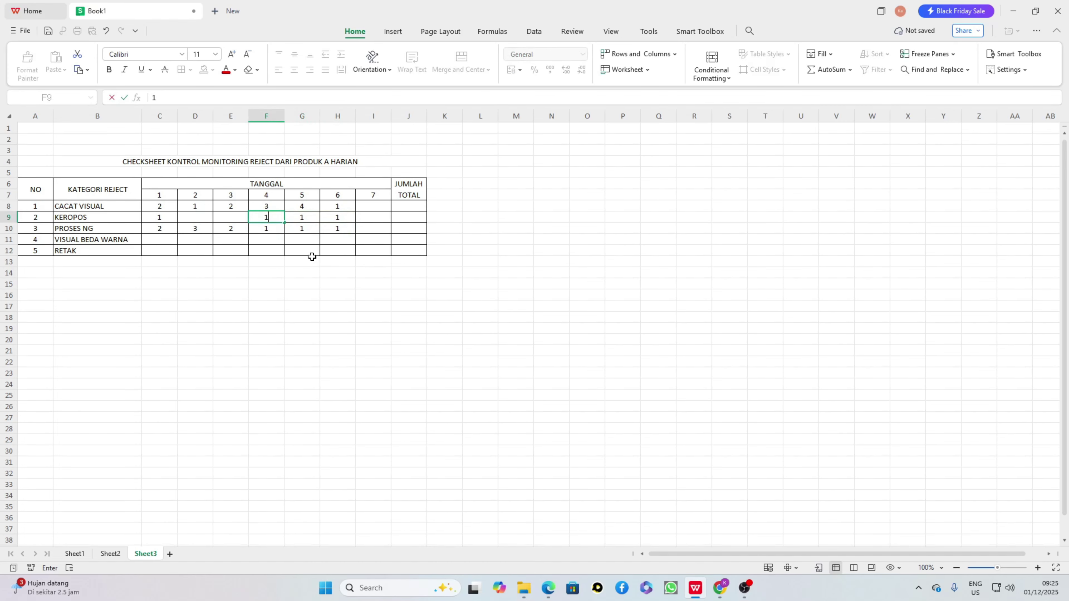
{"action": "key", "text": "Left"}
{"action": "key", "text": "1"}
{"action": "key", "text": "Left"}
{"action": "type", "text": "1"}
{"action": "key", "text": "Return"}
Step: Enter 1 for each of dates 1 to 7 in the VISUAL BEDA WARNA row (C11:I11)
{"action": "key", "text": "Down"}
{"action": "key", "text": "Left"}
{"action": "type", "text": "1"}
{"action": "key", "text": "Tab"}
{"action": "type", "text": "1"}
{"action": "key", "text": "Tab"}
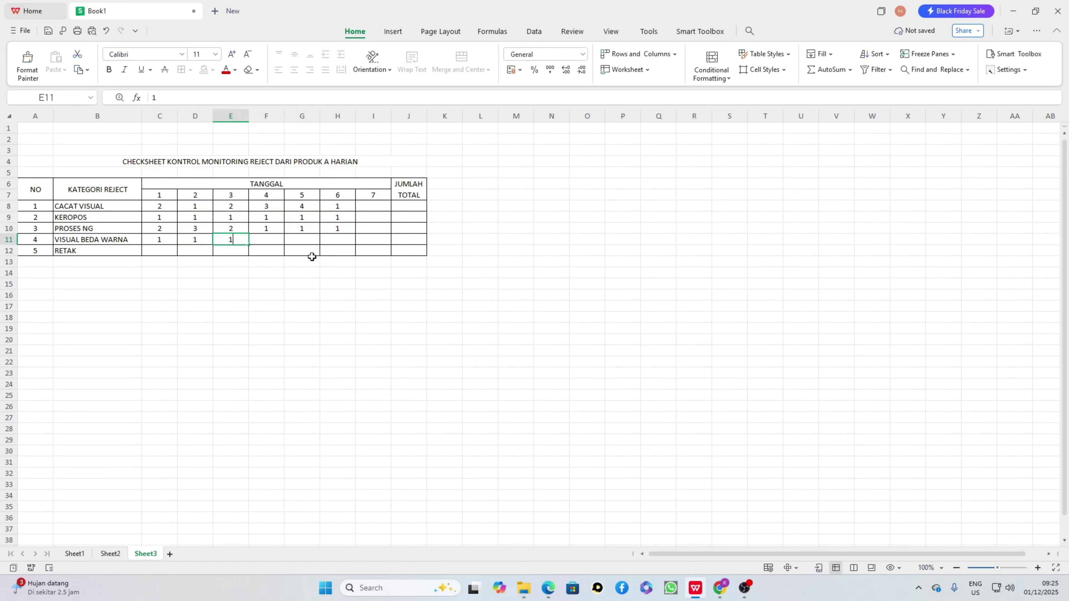
{"action": "type", "text": "1\t1\t1\t1"}
{"action": "key", "text": "Tab"}
{"action": "type", "text": "1"}
Step: Enter 1 for each of dates 1 to 6 in the RETAK row (C12:H12)
{"action": "key", "text": "Down"}
{"action": "key", "text": "Left"}
{"action": "key", "text": "1"}
{"action": "key", "text": "Left"}
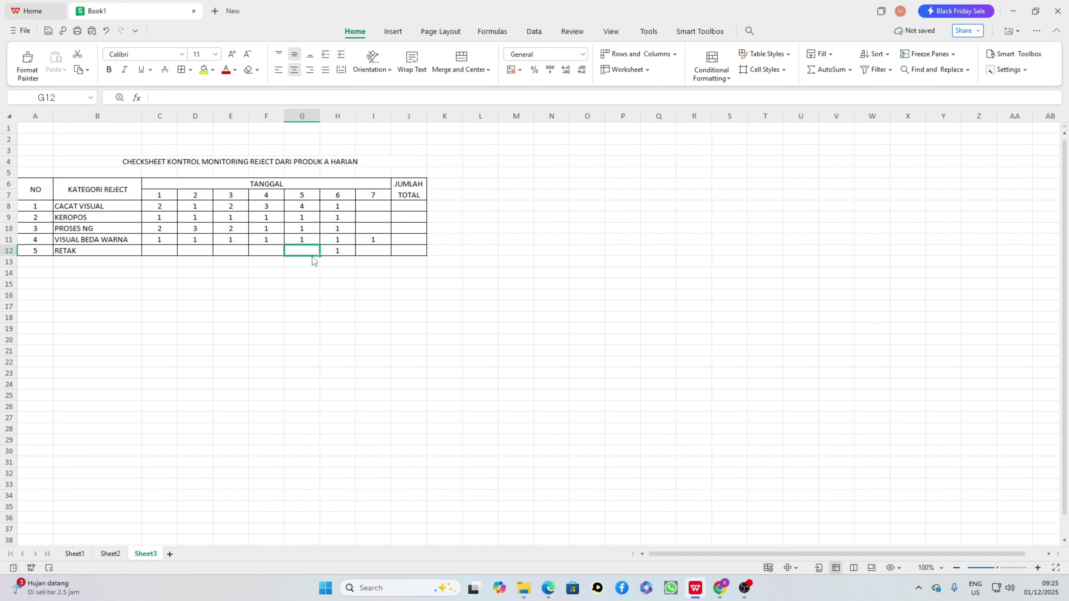
{"action": "type", "text": "1"}
{"action": "key", "text": "Left"}
{"action": "key", "text": "1"}
{"action": "key", "text": "Left"}
{"action": "type", "text": "1"}
{"action": "key", "text": "Left"}
{"action": "key", "text": "1"}
{"action": "key", "text": "Left"}
{"action": "type", "text": "1"}
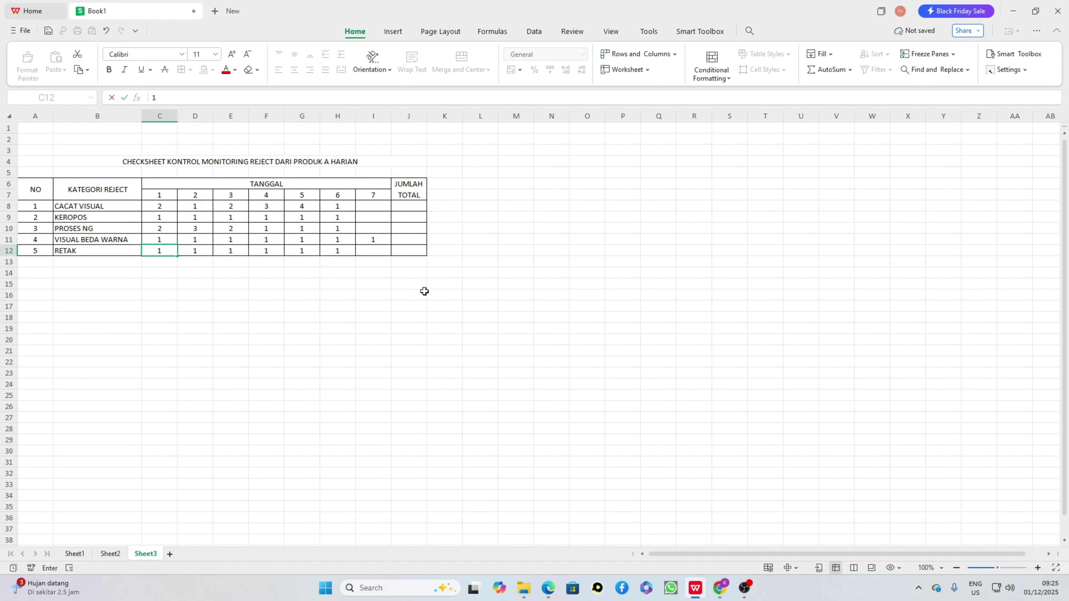
Step: Total the CACAT VISUAL row in J8 with the formula =SUM(C8:I8)
{"action": "left_click", "coordinate": [403, 211]}
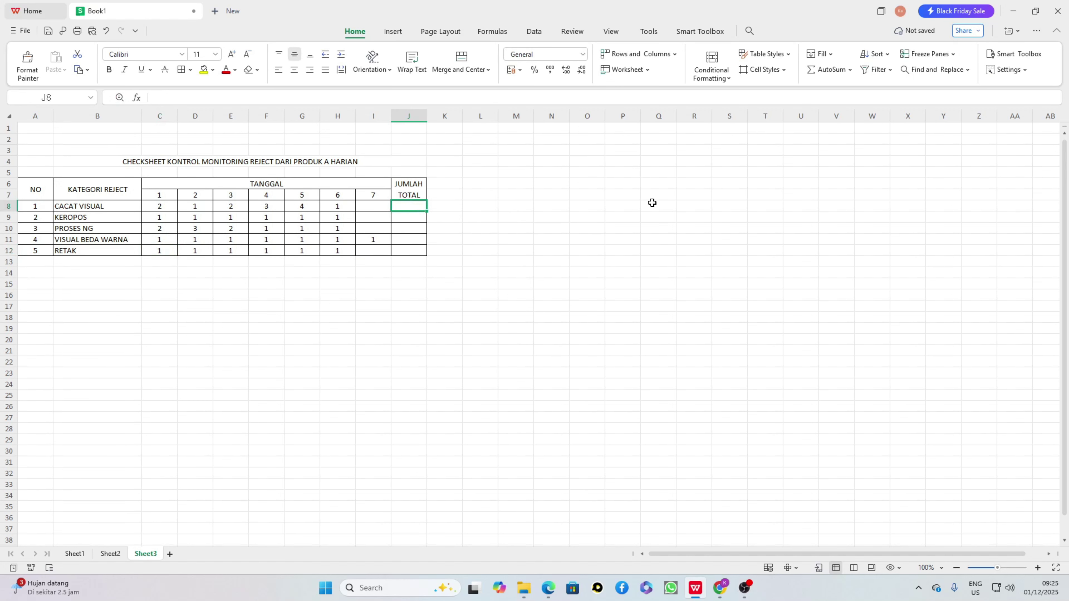
{"action": "type", "text": "=SUM("}
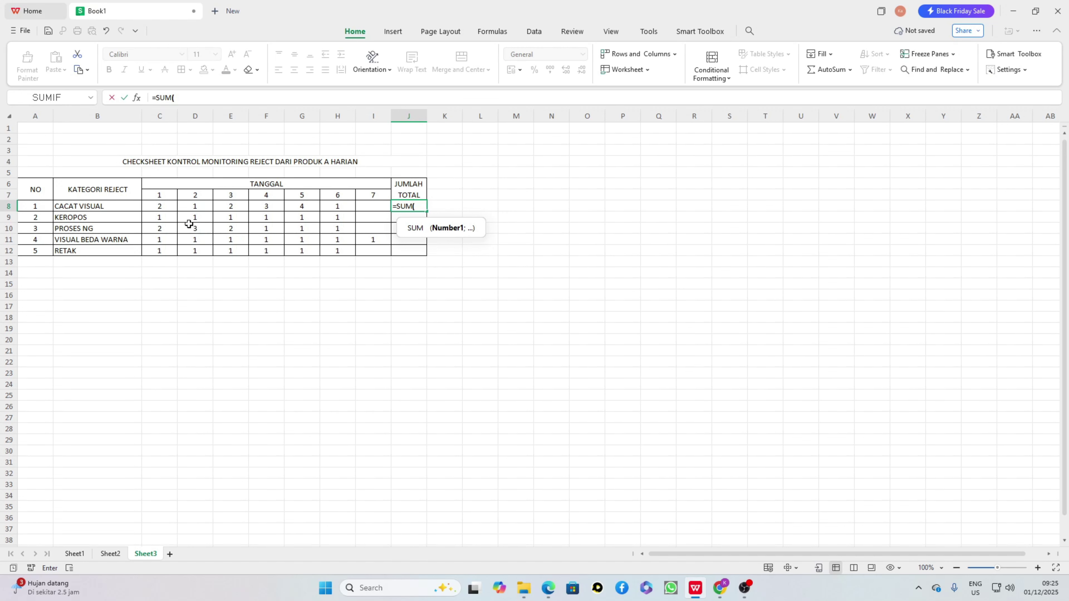
{"action": "left_click_drag", "start_coordinate": [157, 209], "coordinate": [363, 205]}
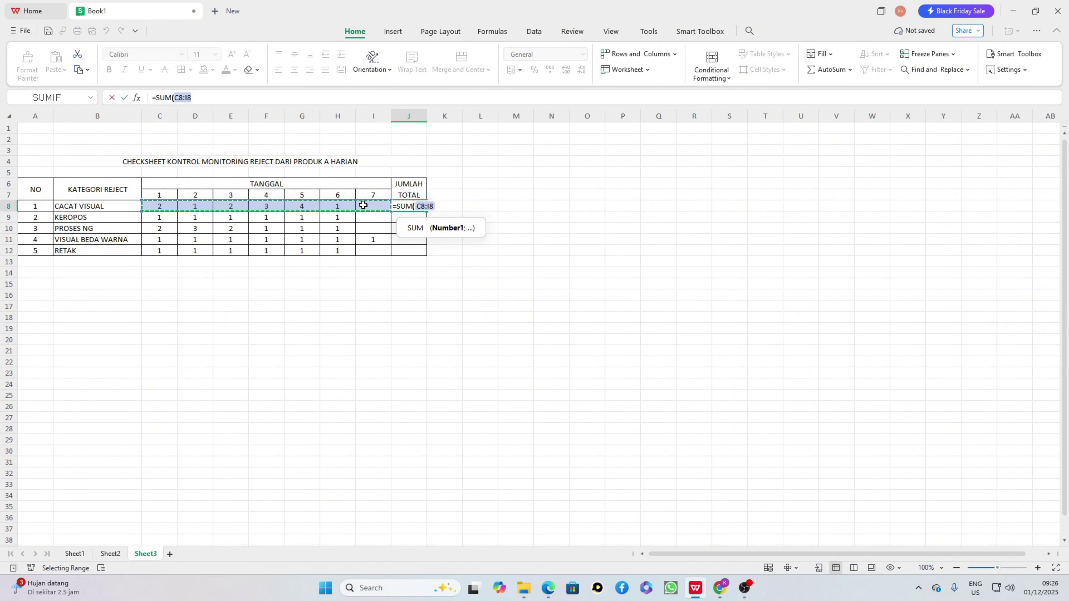
{"action": "type", "text": ")"}
{"action": "key", "text": "Return"}
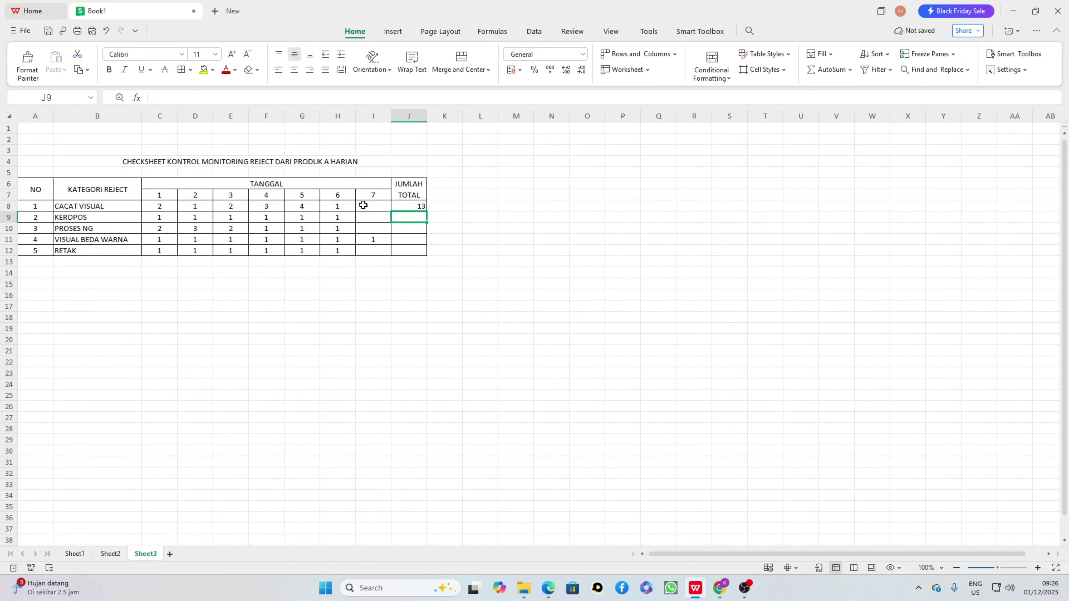
Step: Copy the total formula from J8 to the remaining category rows, J9:J12
{"action": "left_click", "coordinate": [404, 207]}
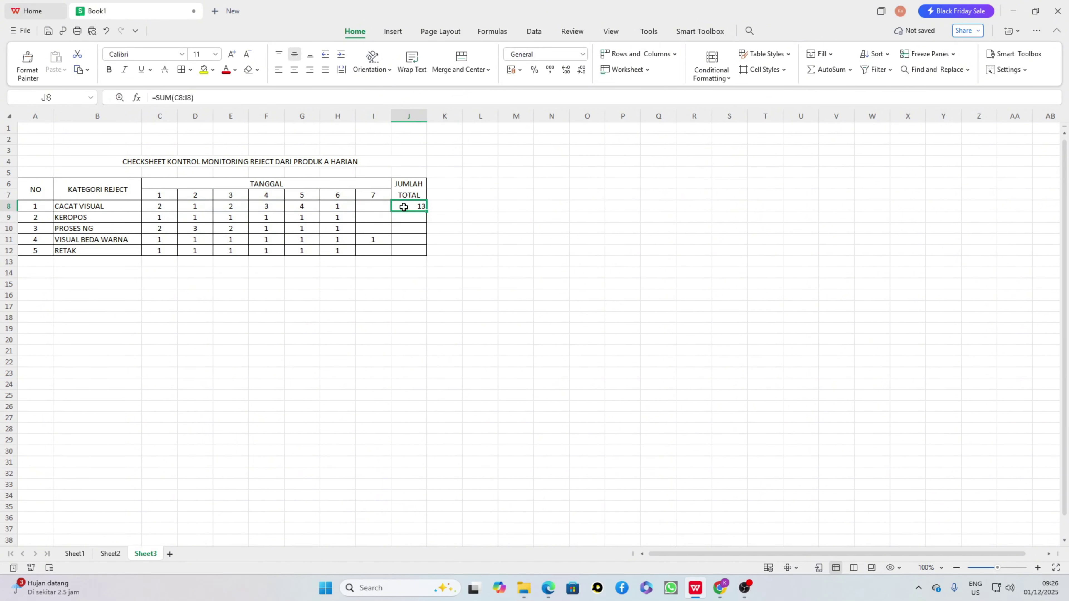
{"action": "key", "text": "ctrl+c"}
{"action": "left_click_drag", "start_coordinate": [405, 220], "coordinate": [408, 250]}
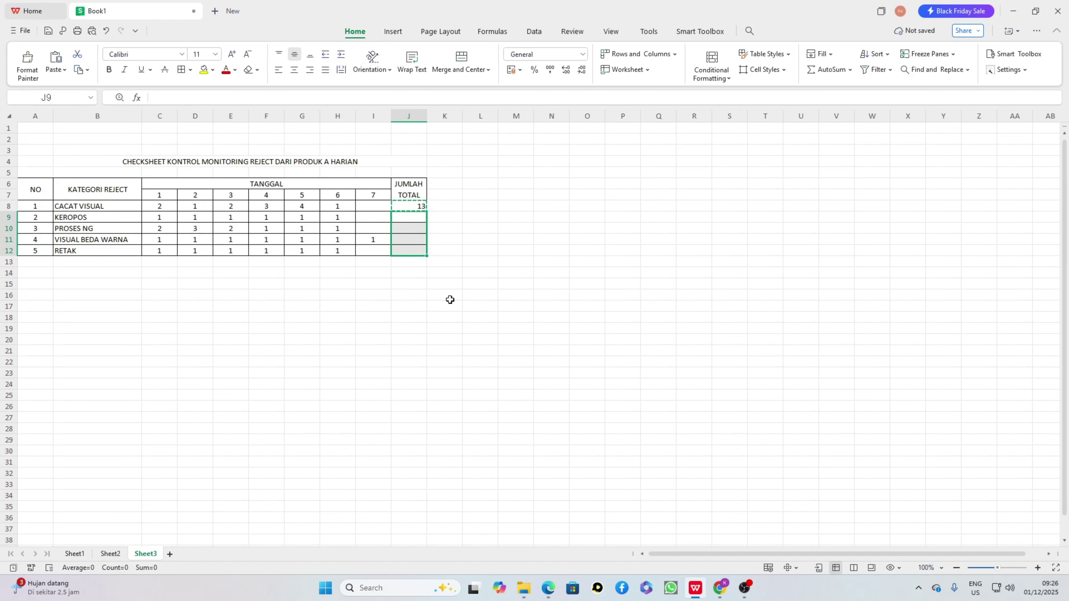
{"action": "key", "text": "ctrl+v"}
{"action": "left_click", "coordinate": [419, 311]}
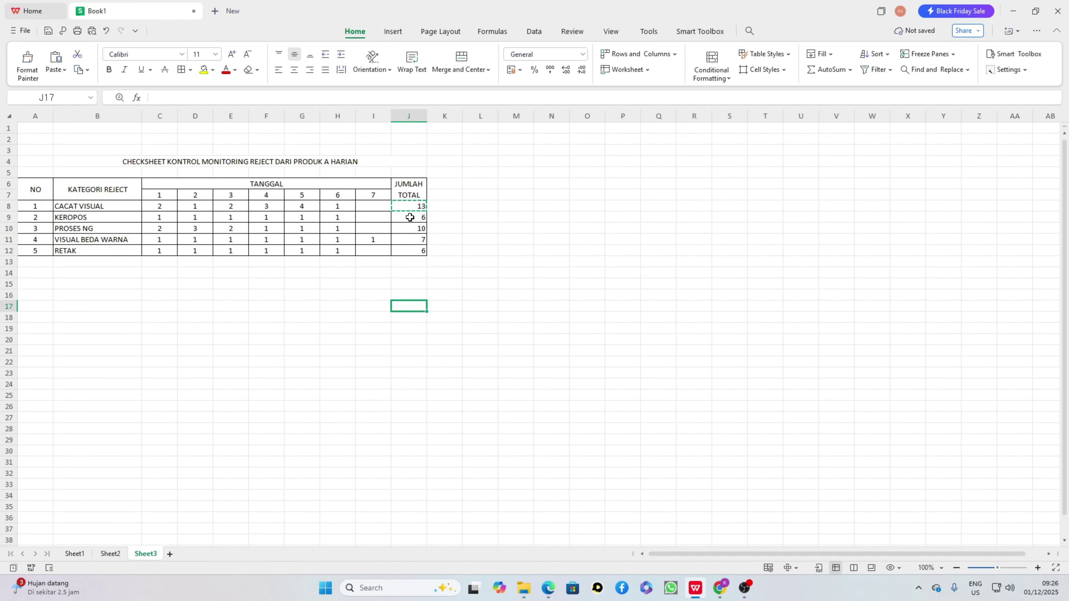
Step: Center the row totals in J8:J12 horizontally
{"action": "left_click_drag", "start_coordinate": [409, 206], "coordinate": [404, 246]}
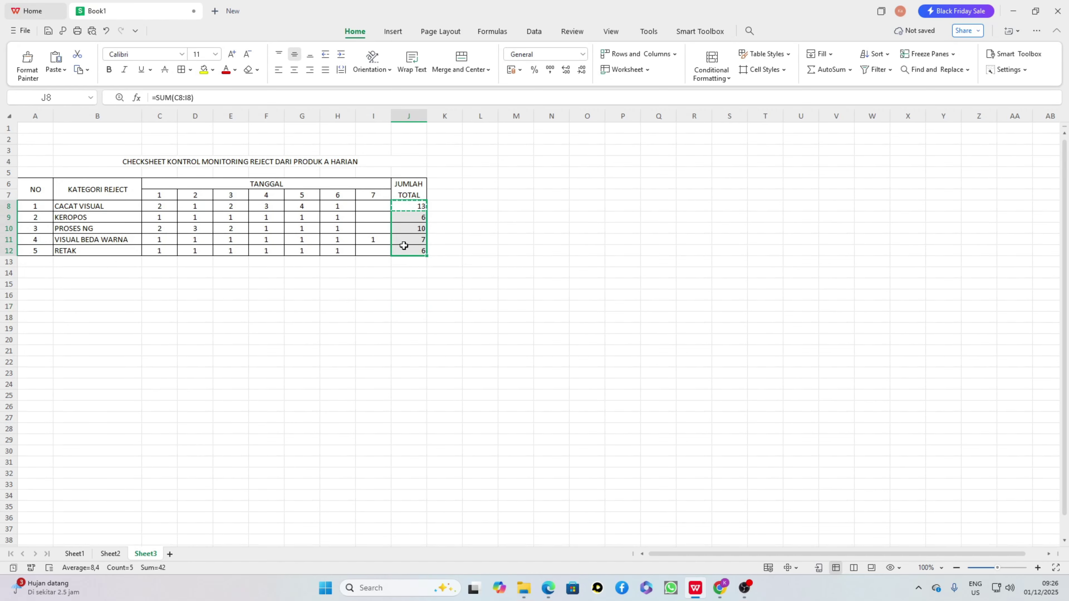
{"action": "left_click", "coordinate": [294, 71]}
{"action": "left_click", "coordinate": [466, 234]}
{"action": "left_click_drag", "start_coordinate": [408, 206], "coordinate": [408, 251]}
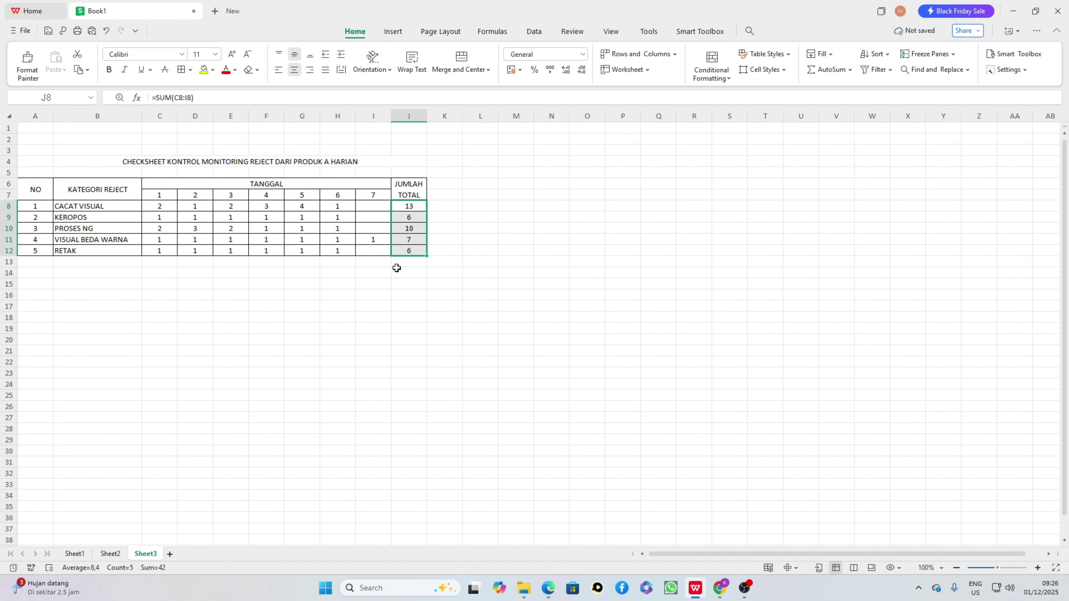
{"action": "left_click", "coordinate": [244, 339]}
{"action": "left_click_drag", "start_coordinate": [25, 163], "coordinate": [351, 270]}
{"action": "left_click", "coordinate": [359, 311]}
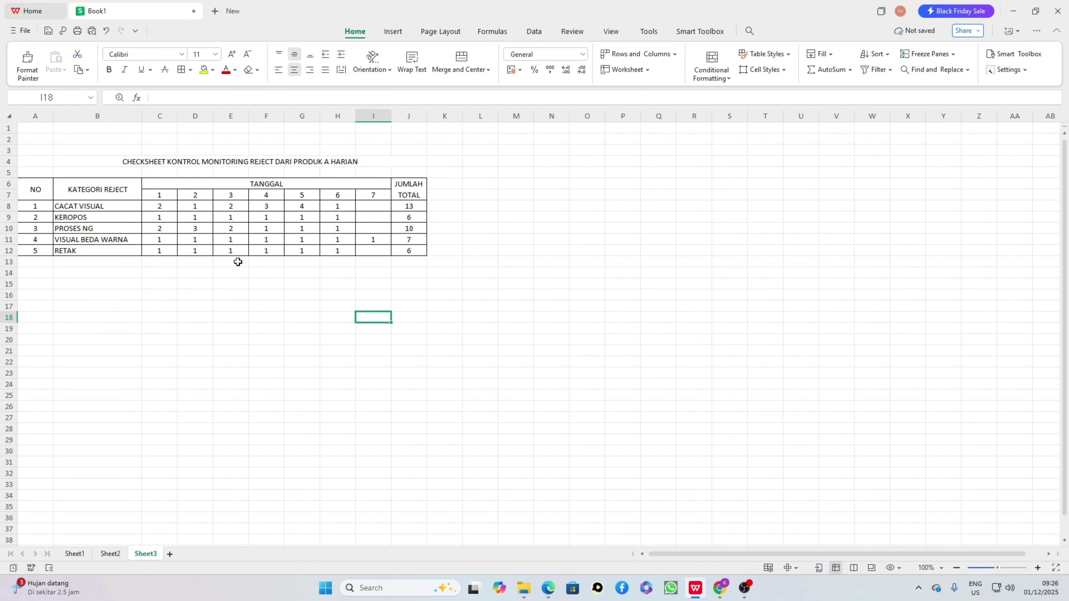